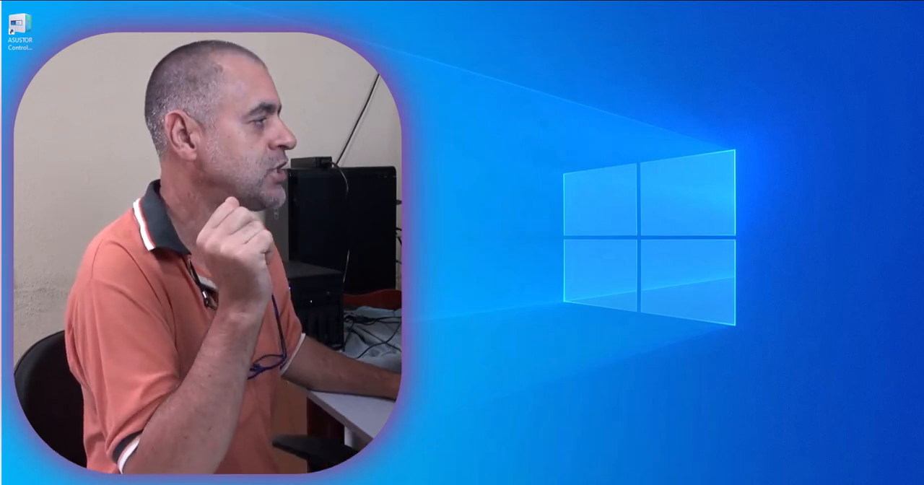
Open ASUSTOR Control Center from the desktop, close its window and launch it again.
{"action": "left_click", "coordinate": [28, 26]}
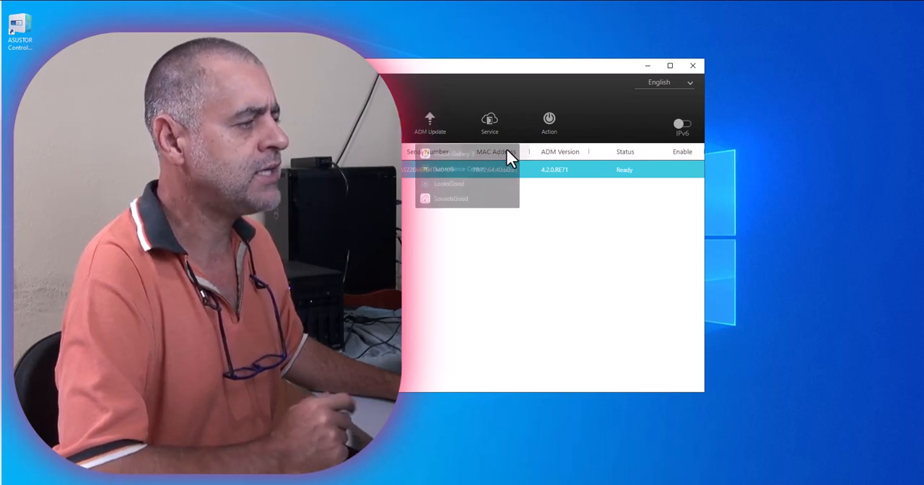
{"action": "left_click", "coordinate": [694, 65]}
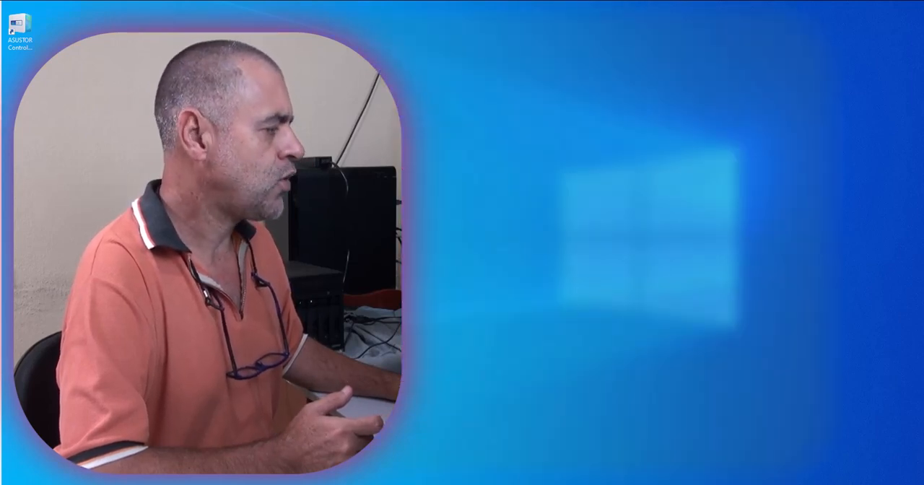
{"action": "double_click", "coordinate": [21, 28]}
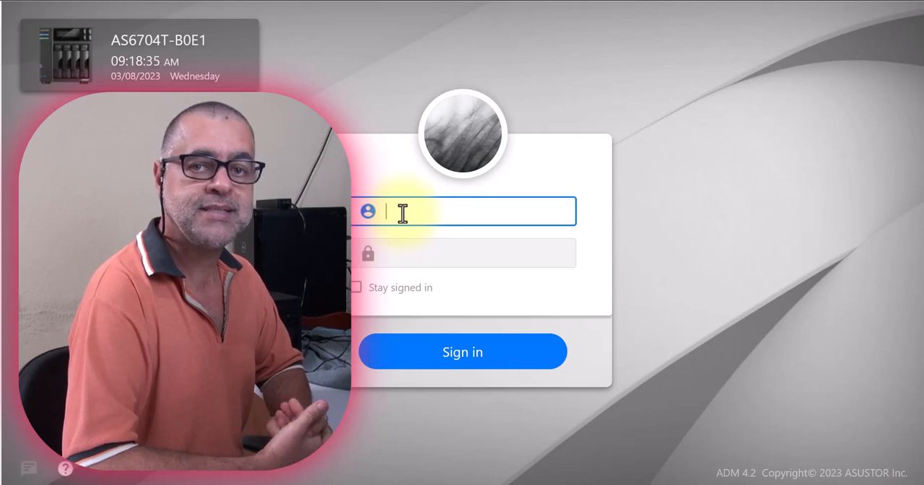
Sign in to the AS6704T NAS as admin with the account password.
{"action": "type", "text": "ad"}
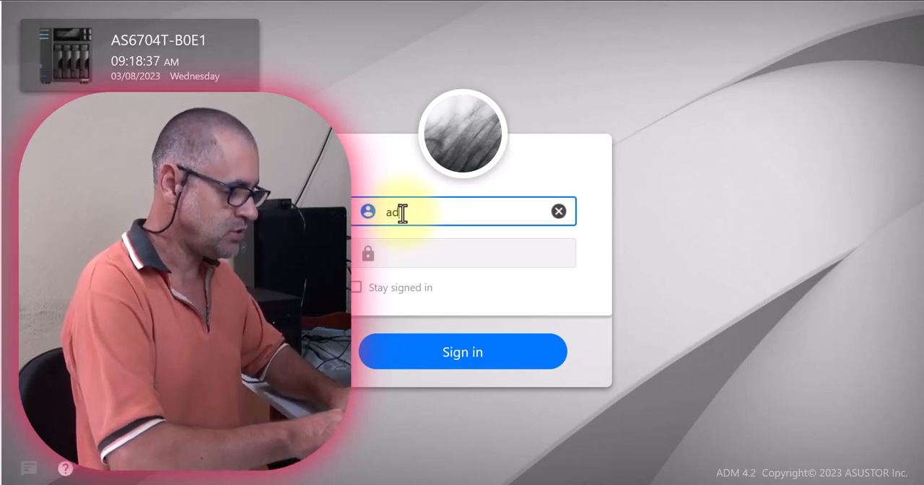
{"action": "type", "text": "min"}
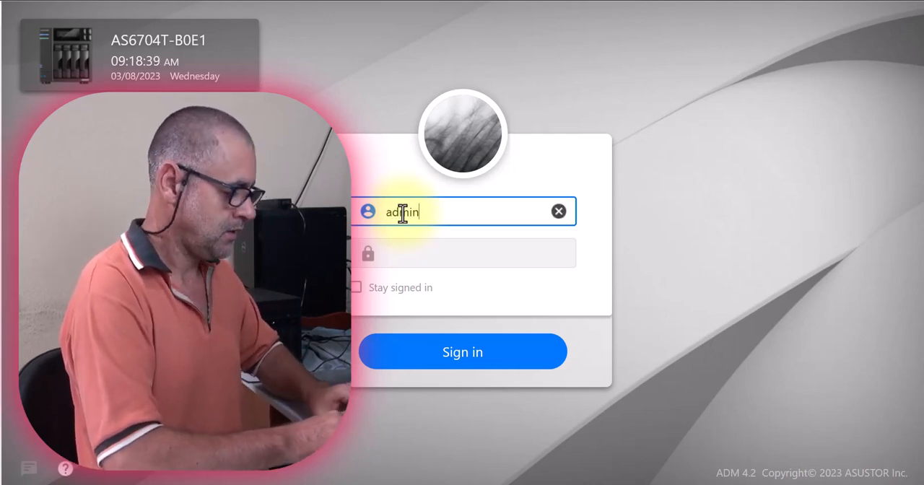
{"action": "key", "text": "Tab"}
{"action": "type", "text": "•••••"}
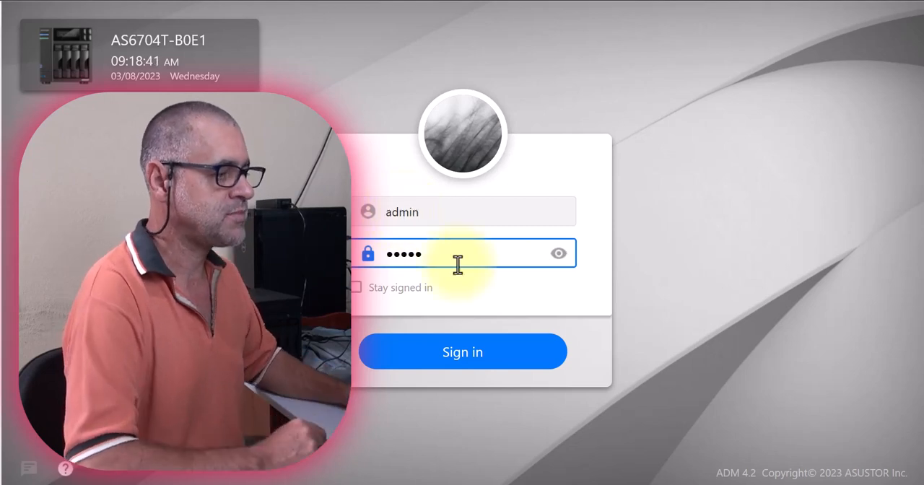
{"action": "left_click", "coordinate": [468, 363]}
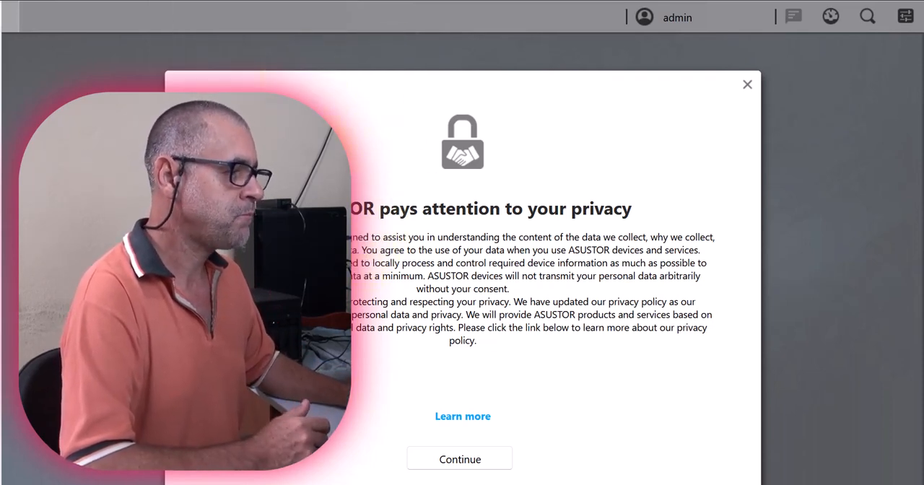
Continue past the privacy notice and accept responsibility for keeping the default HTTP port 8000 and HTTPS port 8001.
{"action": "left_click", "coordinate": [452, 460]}
{"action": "left_click_drag", "start_coordinate": [382, 82], "coordinate": [381, 45]}
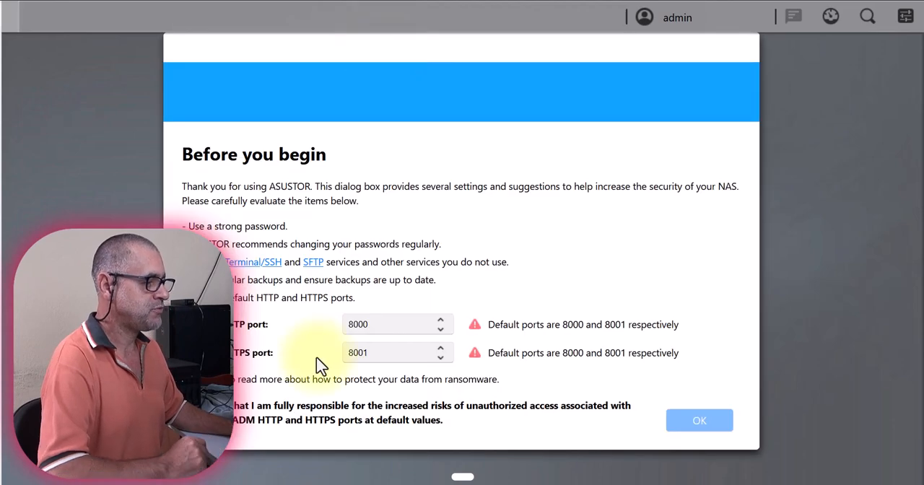
{"action": "left_click_drag", "start_coordinate": [392, 327], "coordinate": [335, 325]}
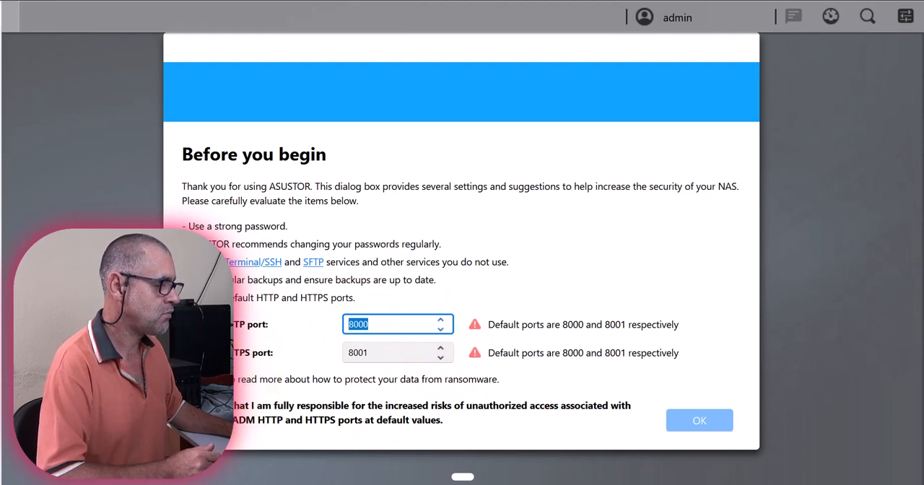
{"action": "left_click", "coordinate": [189, 405]}
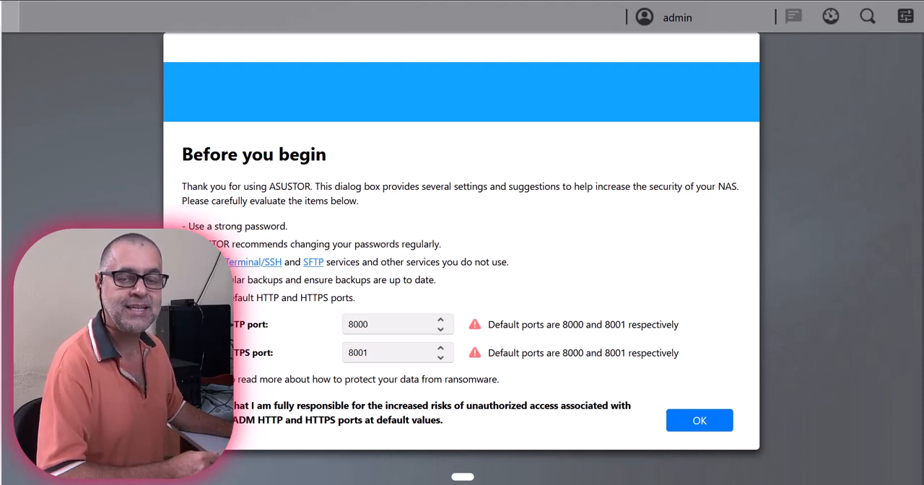
{"action": "left_click_drag", "start_coordinate": [502, 384], "coordinate": [444, 389]}
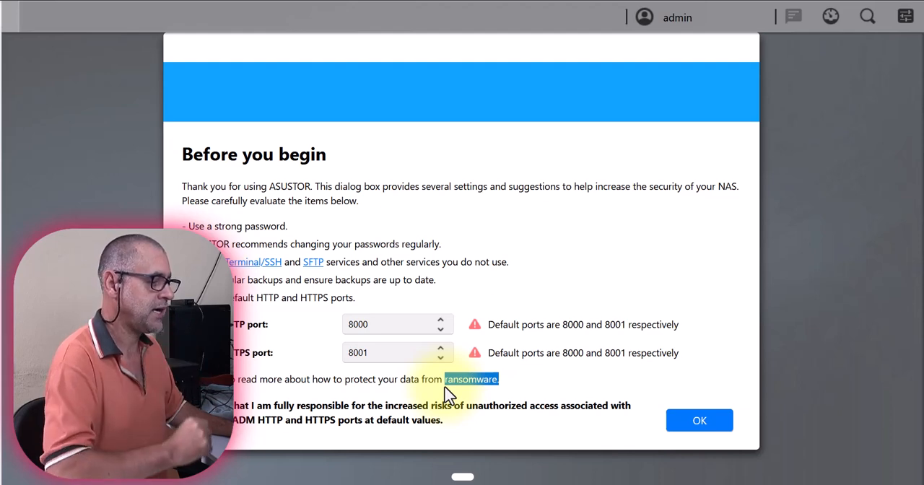
{"action": "left_click_drag", "start_coordinate": [390, 324], "coordinate": [326, 326]}
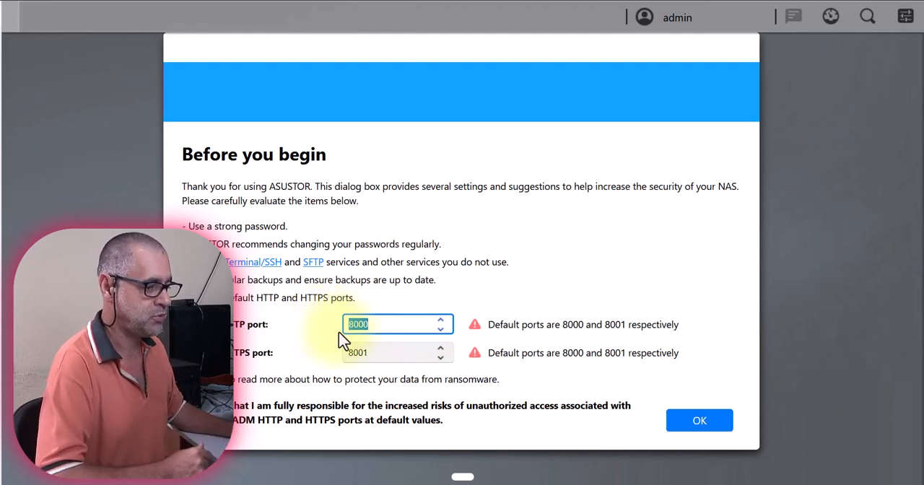
{"action": "left_click", "coordinate": [701, 421]}
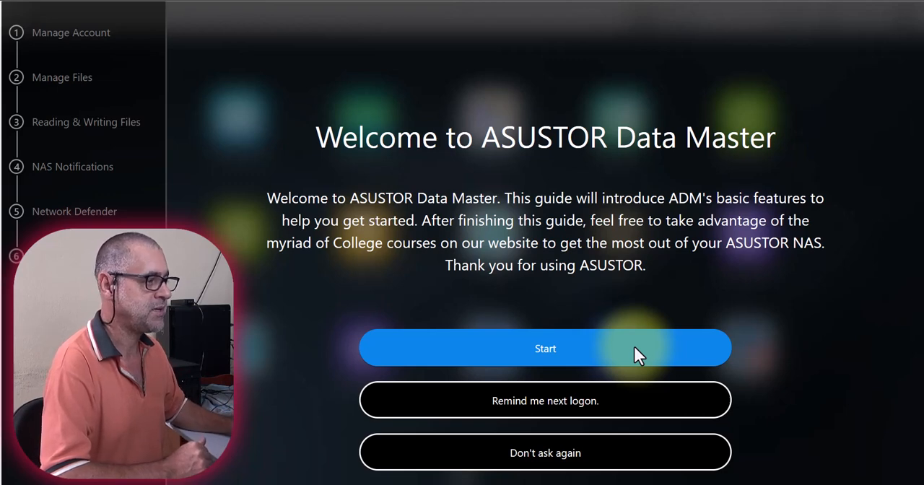
Start the ASUSTOR Data Master guide and answer that multiple user accounts are needed on this NAS.
{"action": "left_click", "coordinate": [537, 352]}
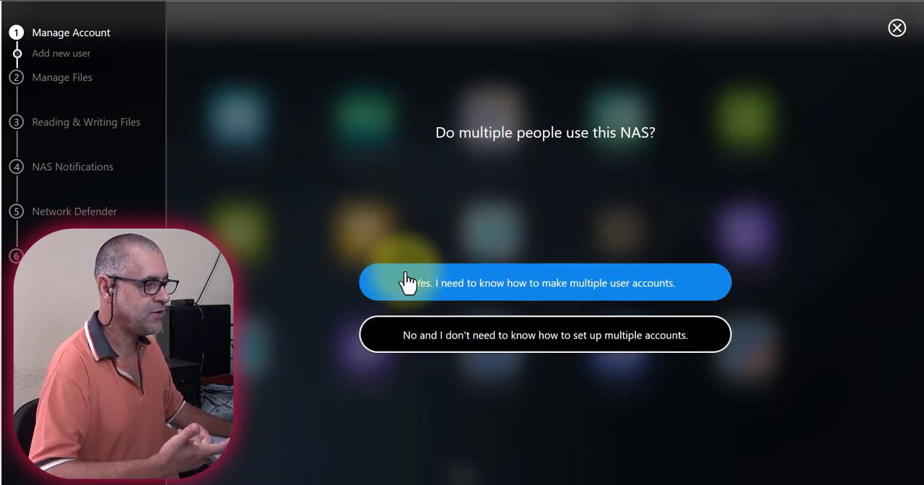
{"action": "left_click", "coordinate": [435, 294]}
Open Access Control and start adding a new local user.
{"action": "left_click", "coordinate": [235, 143]}
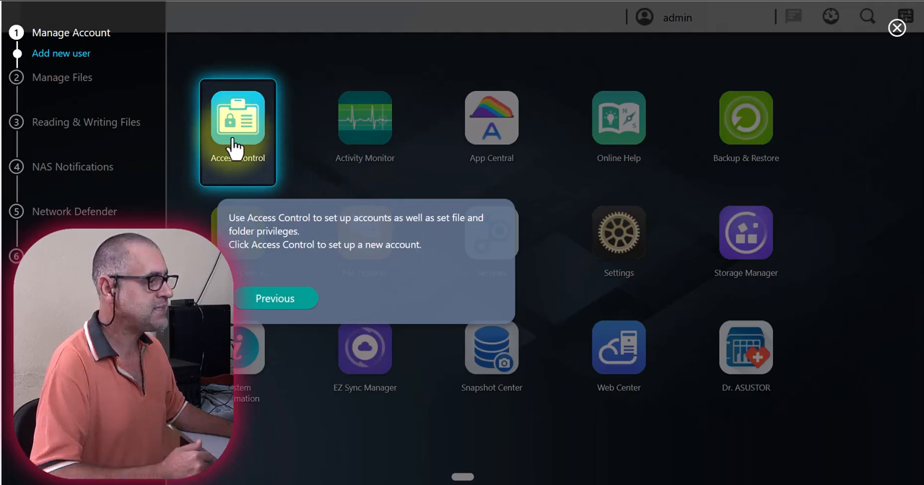
{"action": "left_click", "coordinate": [235, 143]}
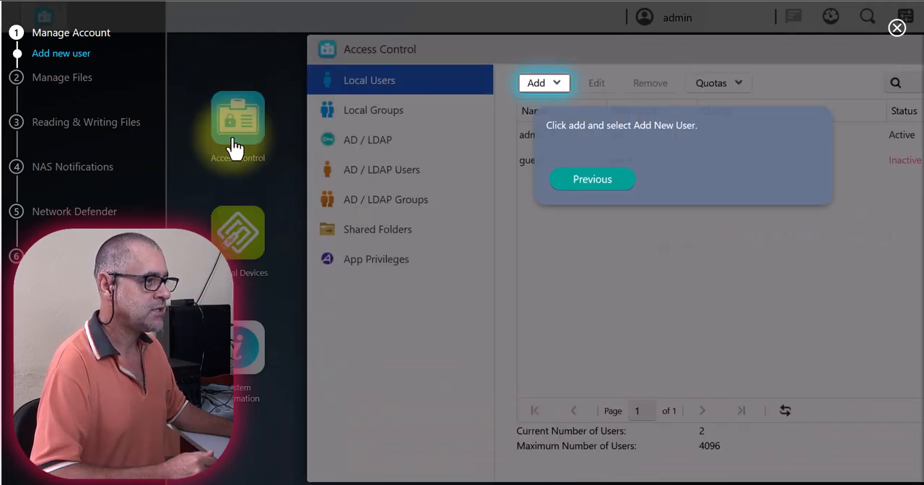
{"action": "left_click", "coordinate": [541, 84]}
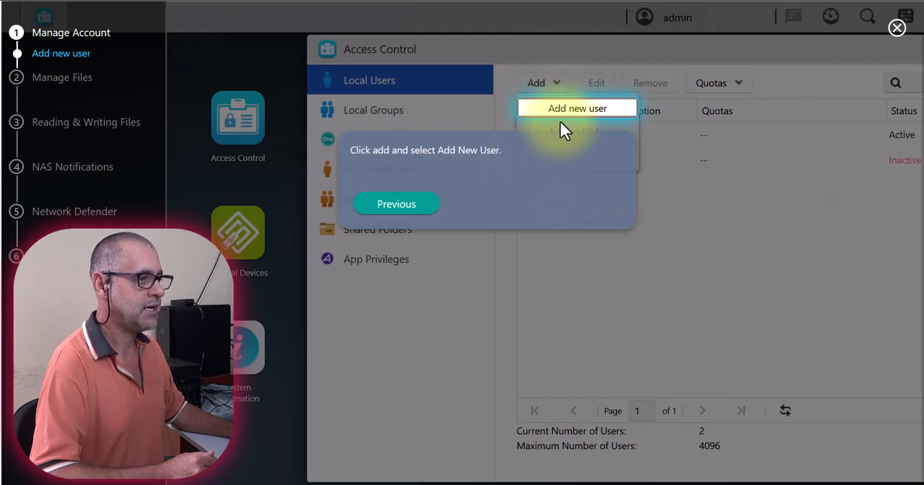
{"action": "left_click", "coordinate": [563, 118]}
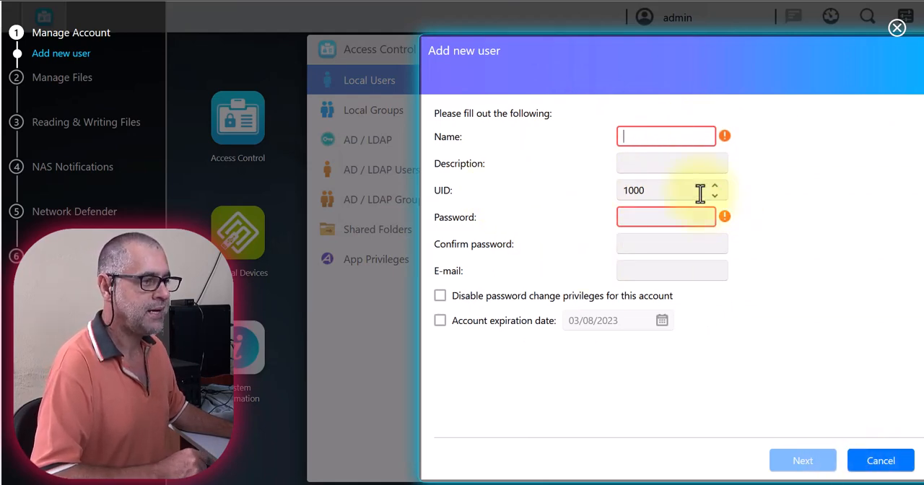
Fill in the new user's name, password, password confirmation and e-mail, and try to continue.
{"action": "type", "text": "jamil"}
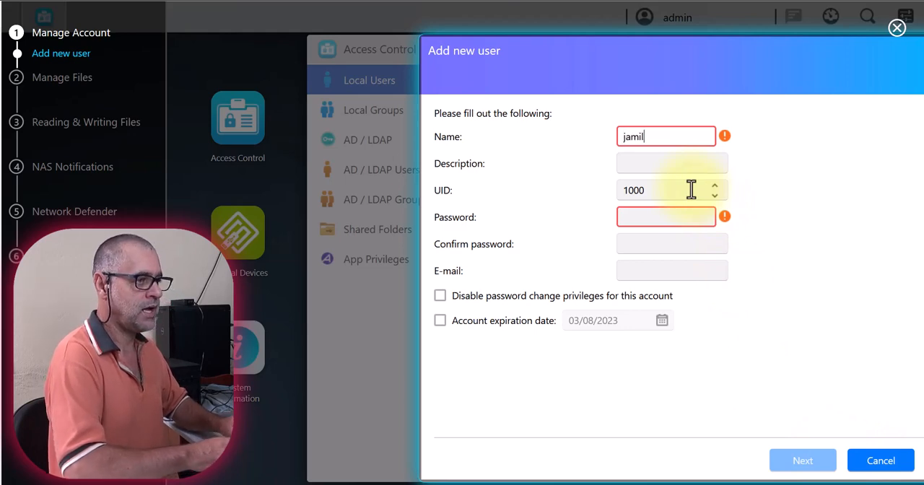
{"action": "left_click", "coordinate": [660, 218]}
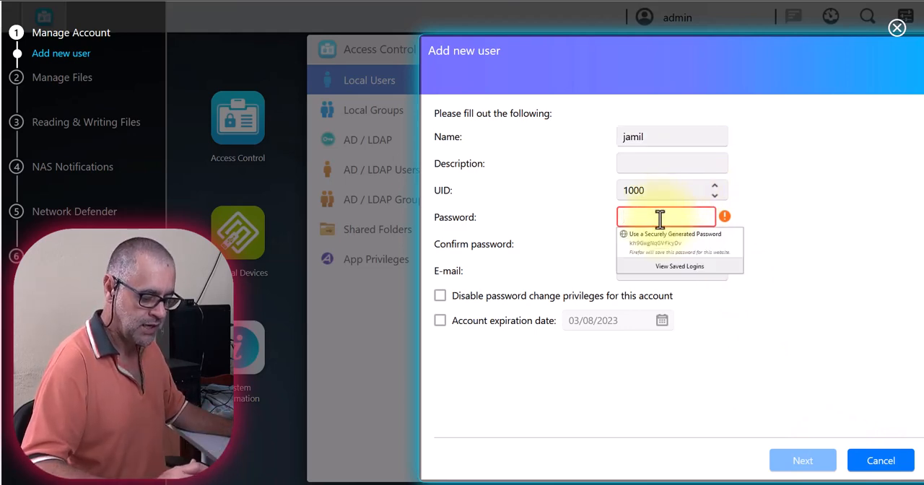
{"action": "type", "text": "•"}
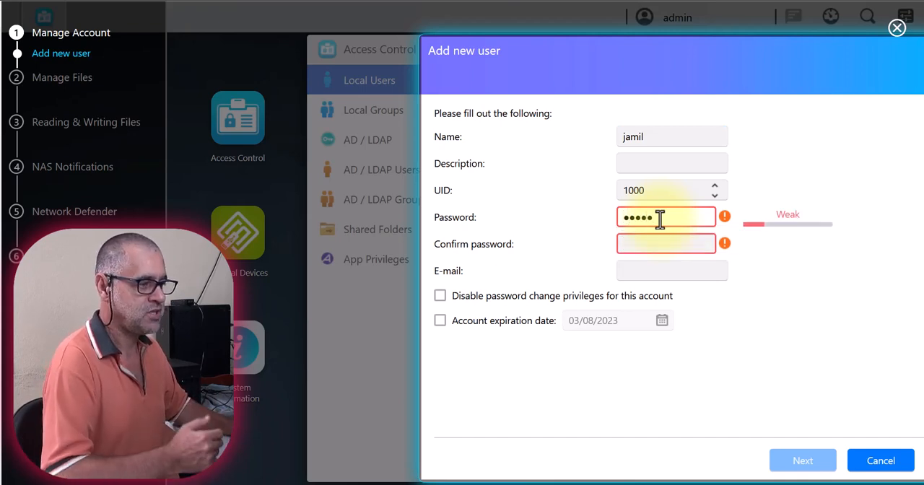
{"action": "left_click", "coordinate": [668, 246]}
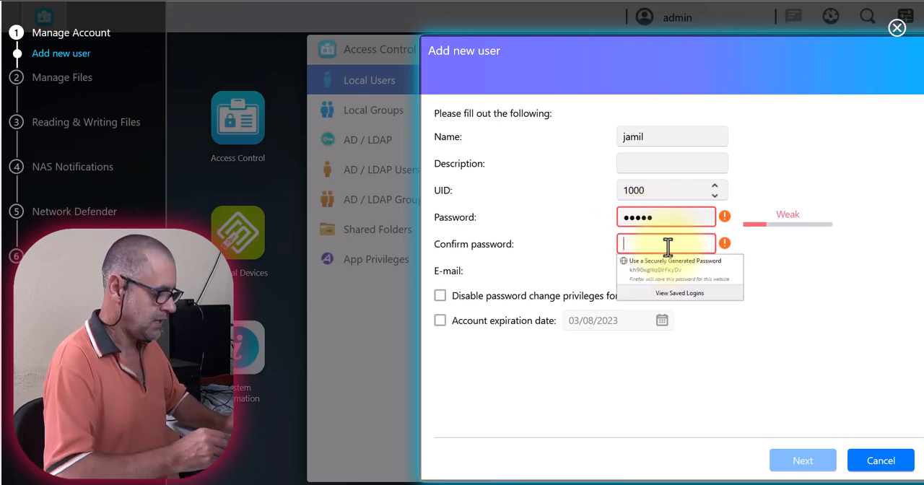
{"action": "type", "text": "•"}
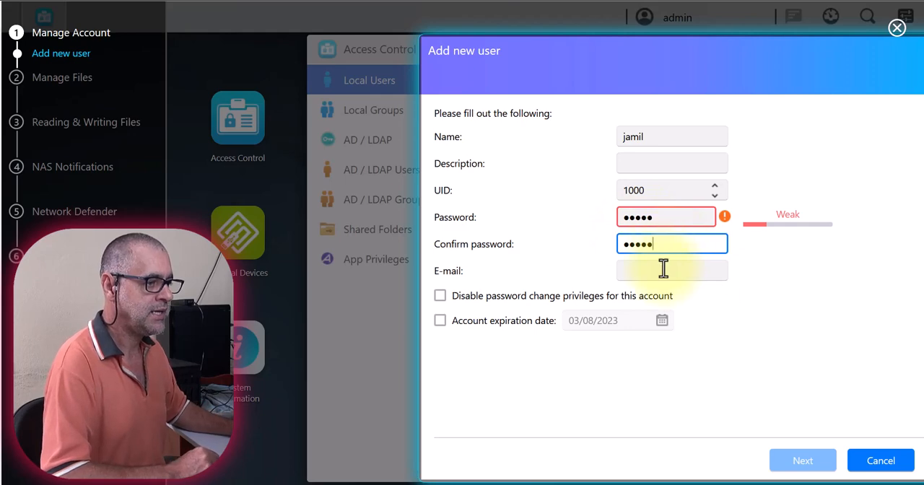
{"action": "left_click", "coordinate": [663, 269]}
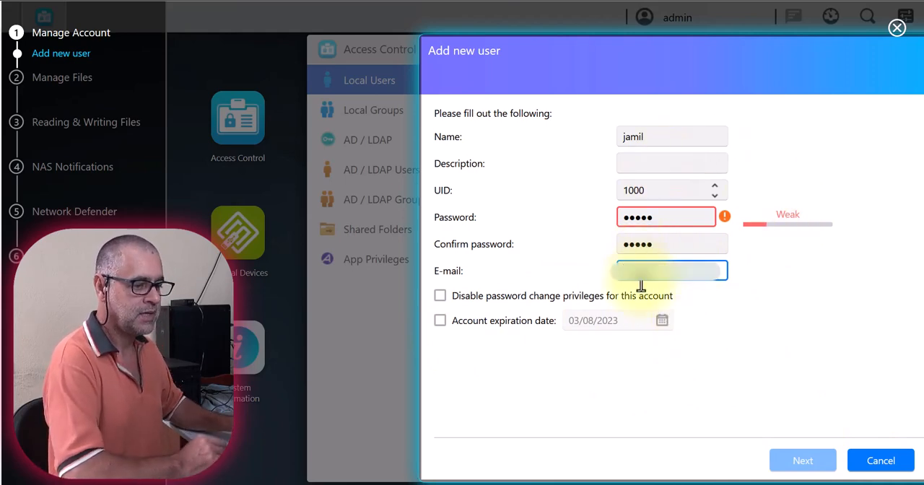
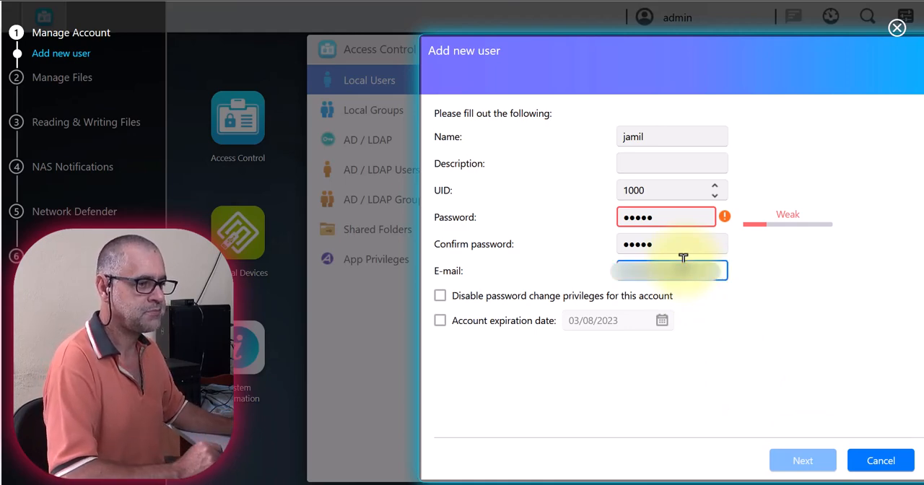
{"action": "left_click", "coordinate": [793, 455]}
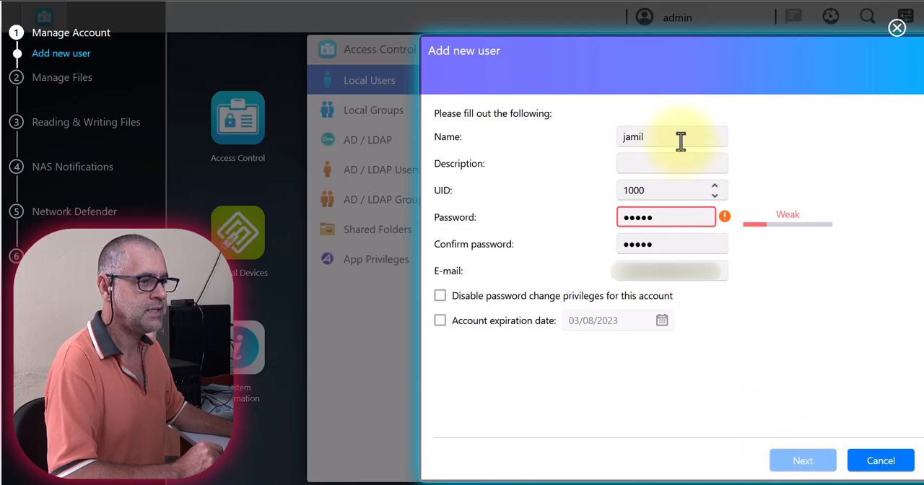
Check the password warning, and replace the new user's password and its confirmation with a longer one.
{"action": "left_click", "coordinate": [672, 164]}
{"action": "mouse_move", "coordinate": [725, 218]}
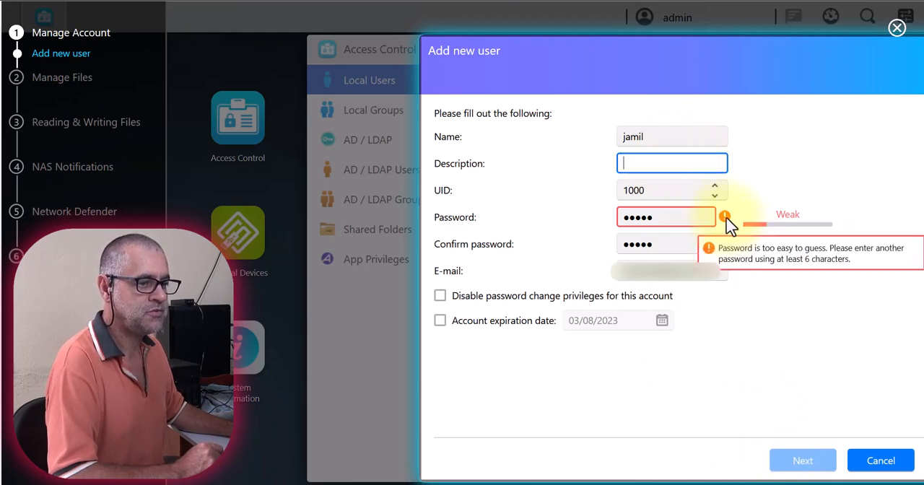
{"action": "left_click", "coordinate": [679, 190]}
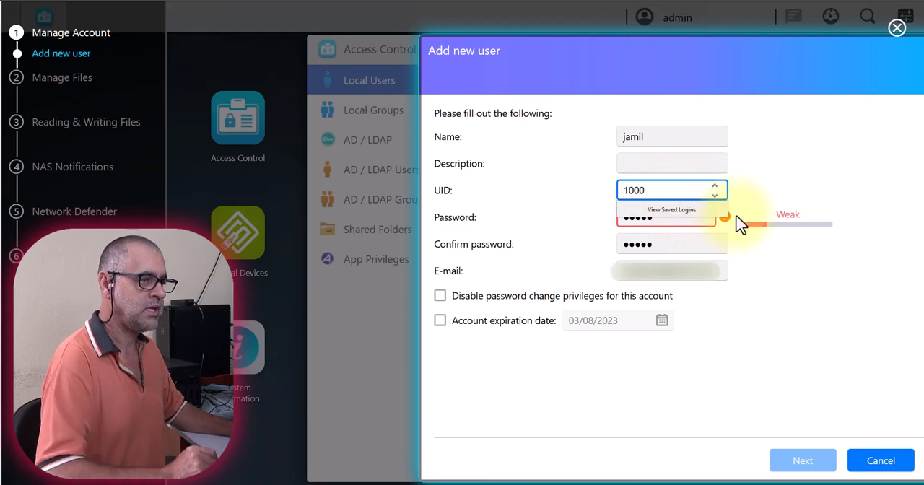
{"action": "left_click", "coordinate": [773, 167]}
{"action": "left_click", "coordinate": [687, 213]}
{"action": "key", "text": "BackSpace"}
{"action": "key", "text": "BackSpace"}
{"action": "key", "text": "BackSpace"}
{"action": "key", "text": "BackSpace"}
{"action": "key", "text": "BackSpace"}
{"action": "type", "text": "••••••••••"}
{"action": "key", "text": "Tab"}
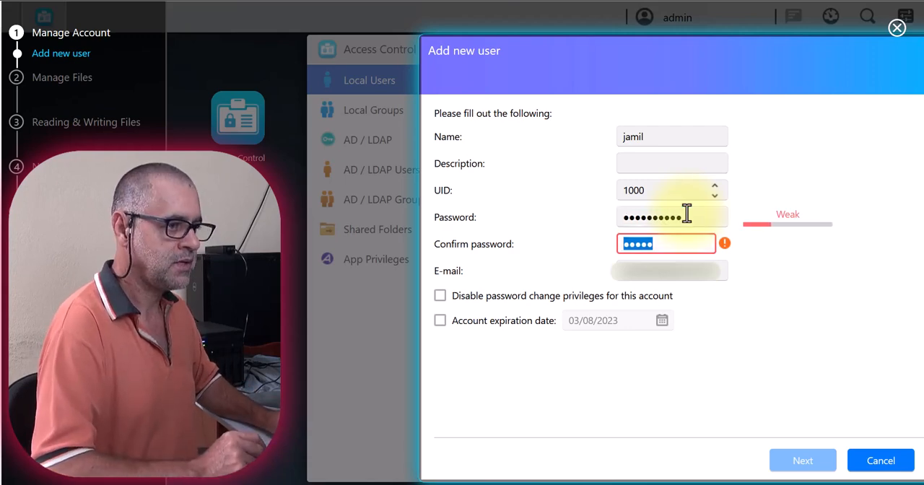
{"action": "type", "text": "••••••••"}
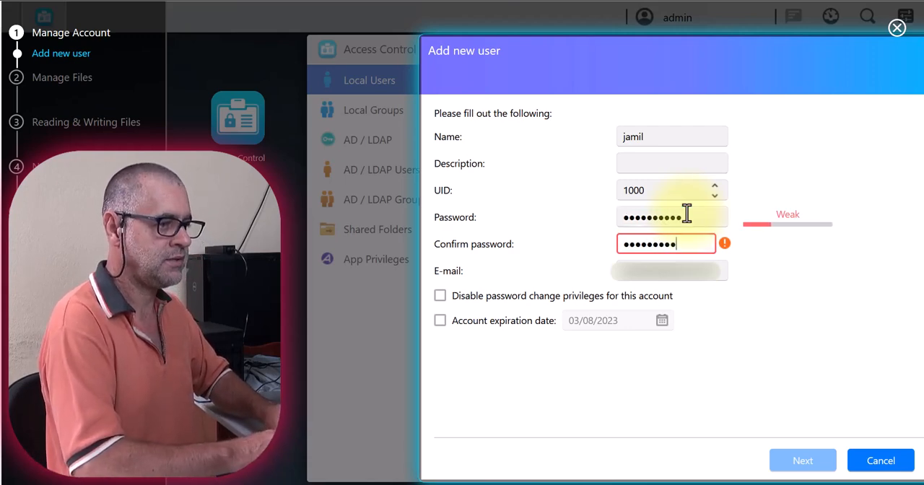
{"action": "type", "text": "••"}
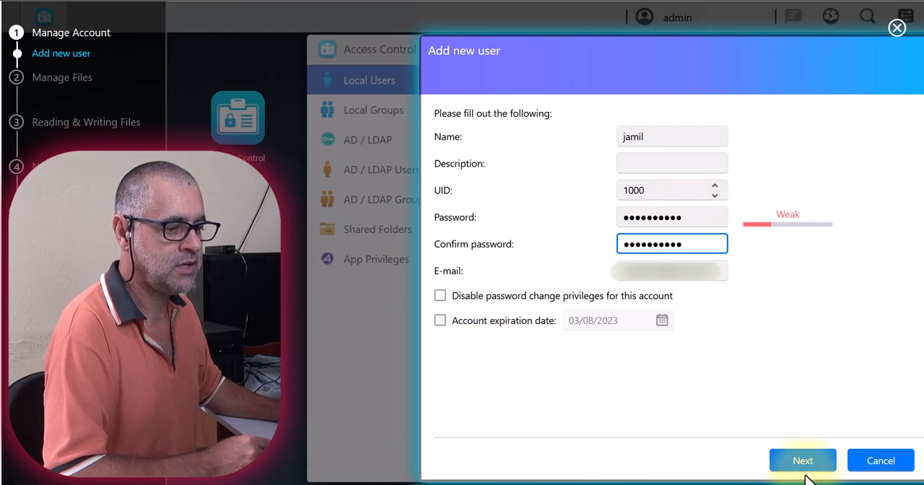
Advance with custom role and privileges and the users group up to the shared-folder access rights, and cancel adding the user.
{"action": "left_click", "coordinate": [796, 464]}
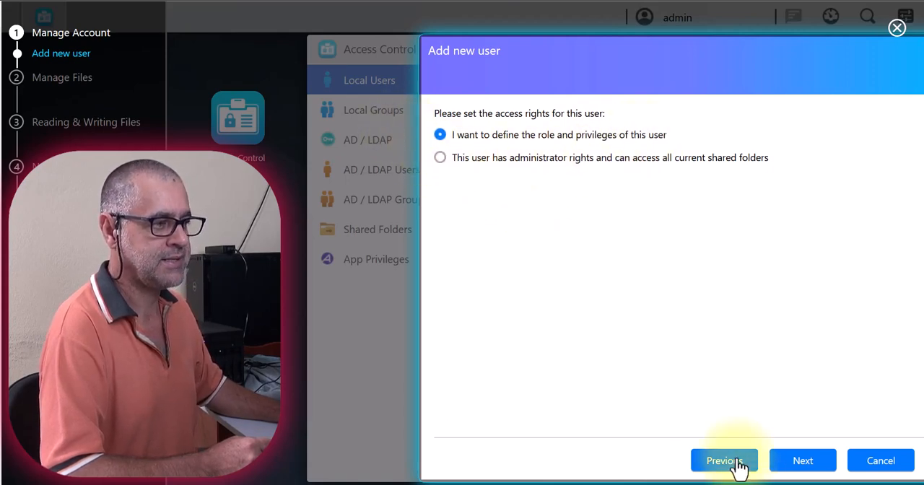
{"action": "left_click", "coordinate": [796, 470]}
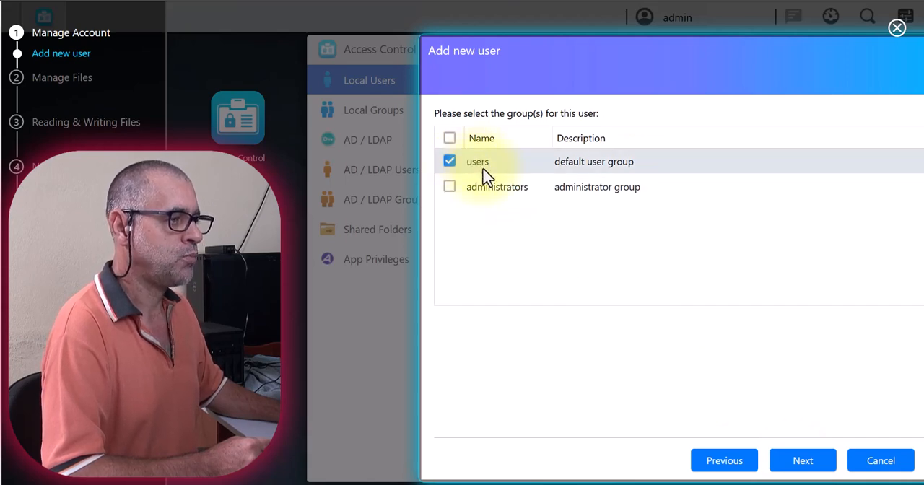
{"action": "left_click", "coordinate": [806, 470]}
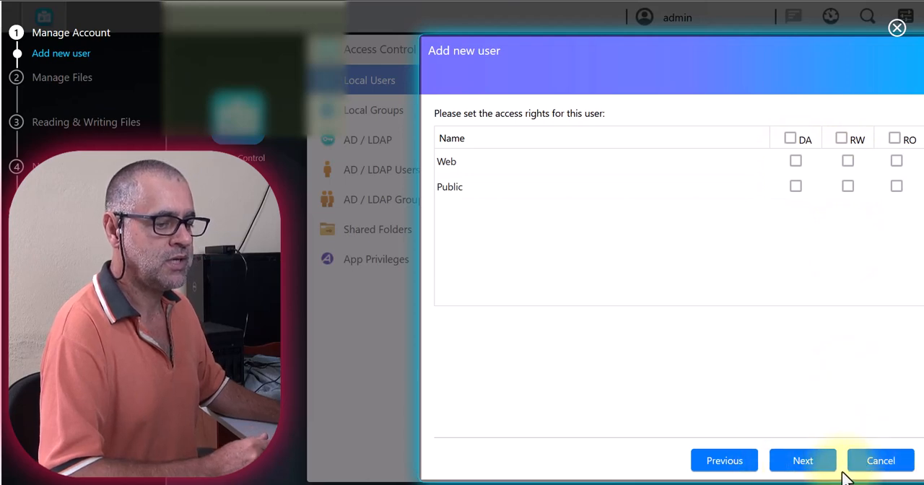
{"action": "left_click", "coordinate": [879, 468]}
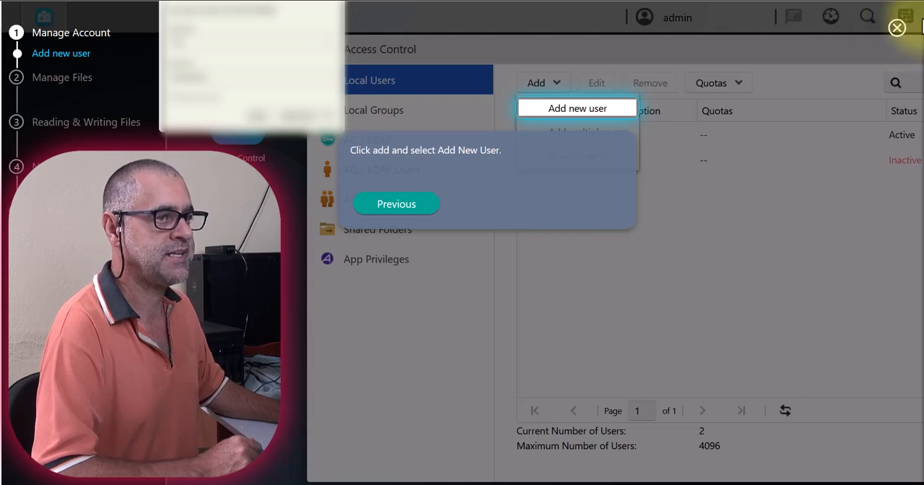
Exit the introduction guide, open App Central and accept its Terms of Use.
{"action": "left_click", "coordinate": [897, 29]}
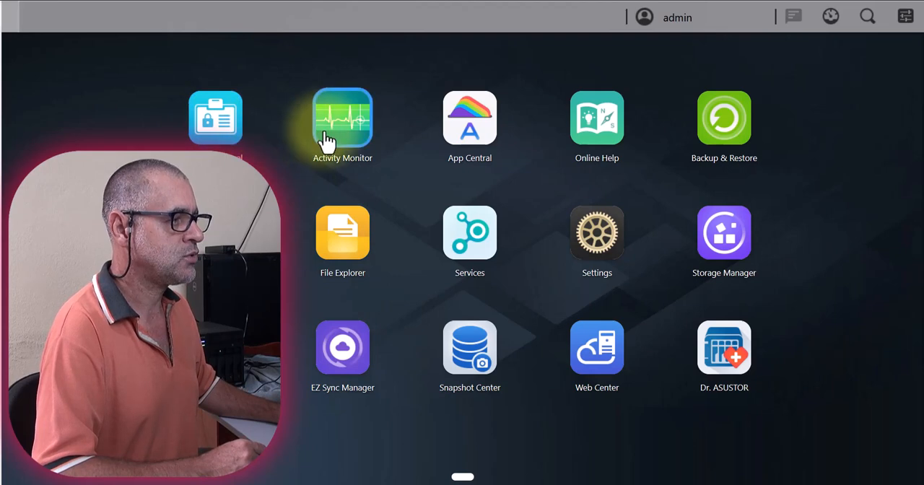
{"action": "left_click", "coordinate": [455, 148]}
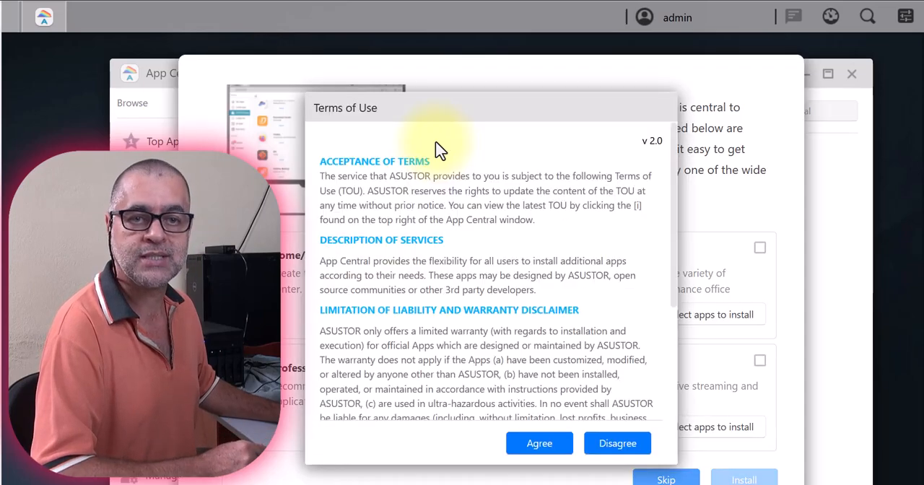
{"action": "left_click", "coordinate": [539, 444]}
{"action": "left_click", "coordinate": [542, 443]}
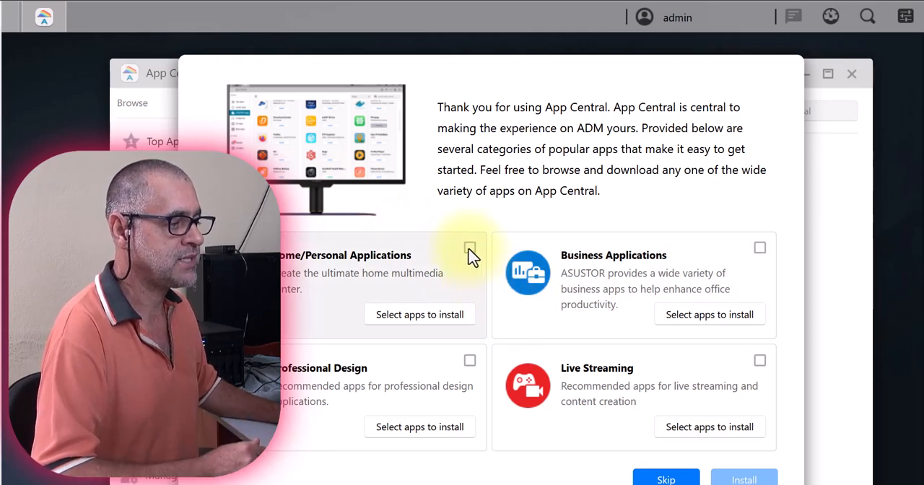
Select the Home/Personal, Business, Professional Design and Live Streaming app categories, install them and acknowledge the installation notice.
{"action": "left_click", "coordinate": [470, 249]}
{"action": "left_click", "coordinate": [470, 361]}
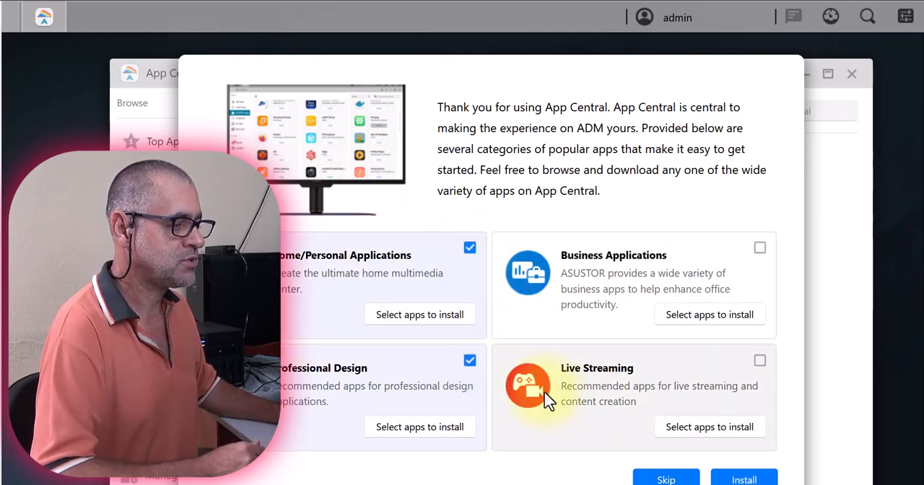
{"action": "left_click", "coordinate": [760, 361]}
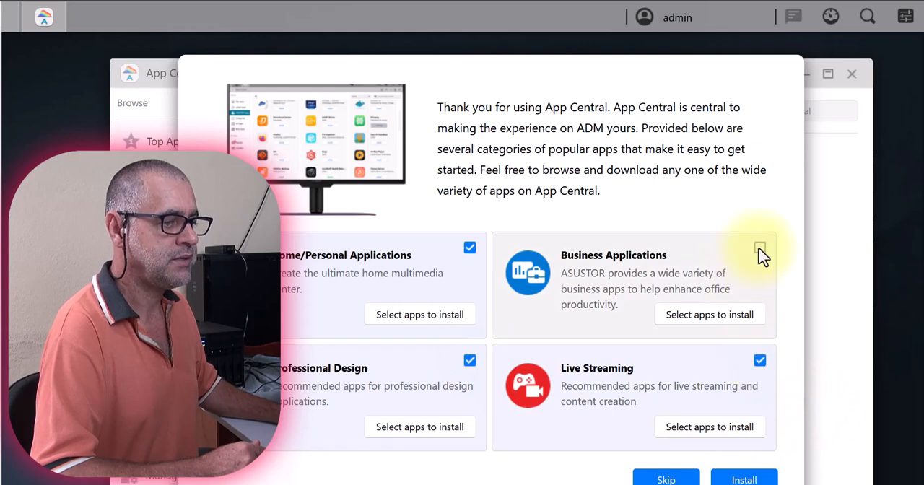
{"action": "left_click", "coordinate": [745, 478]}
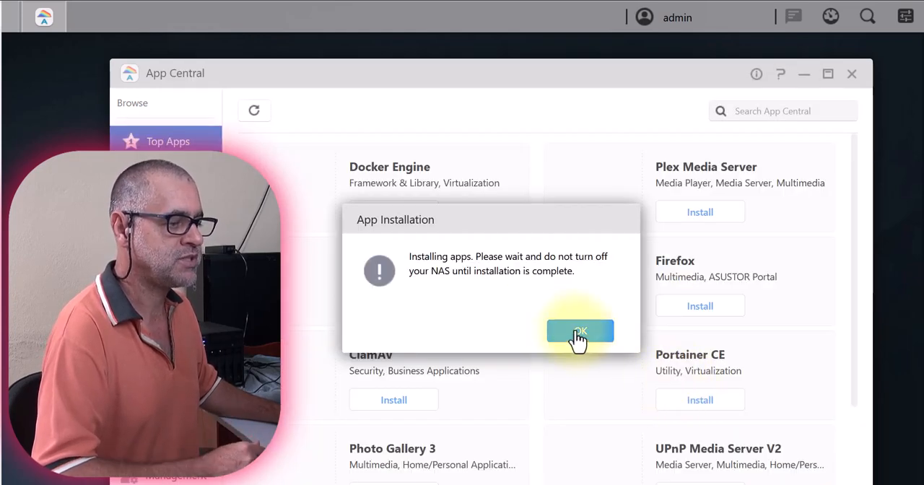
{"action": "left_click", "coordinate": [578, 332]}
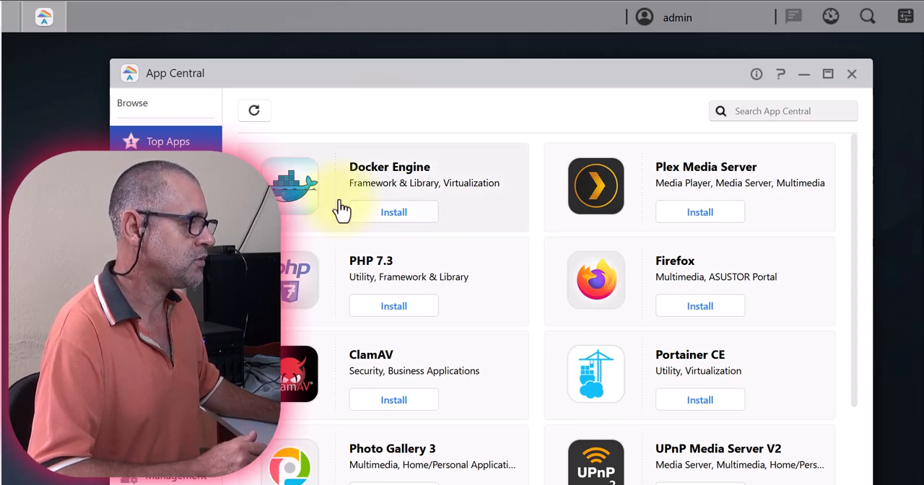
Find Firefox in the ASUSTOR Portal app category and install it together with its required packages.
{"action": "left_click", "coordinate": [169, 205]}
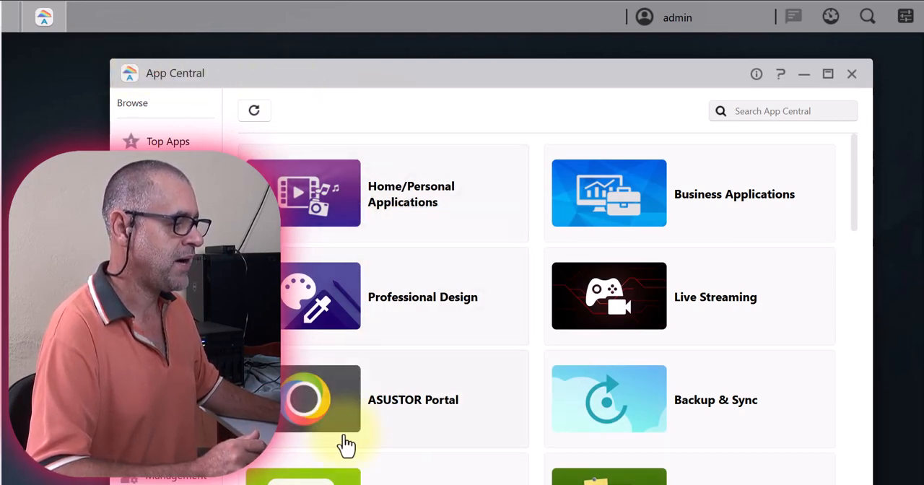
{"action": "left_click", "coordinate": [312, 410]}
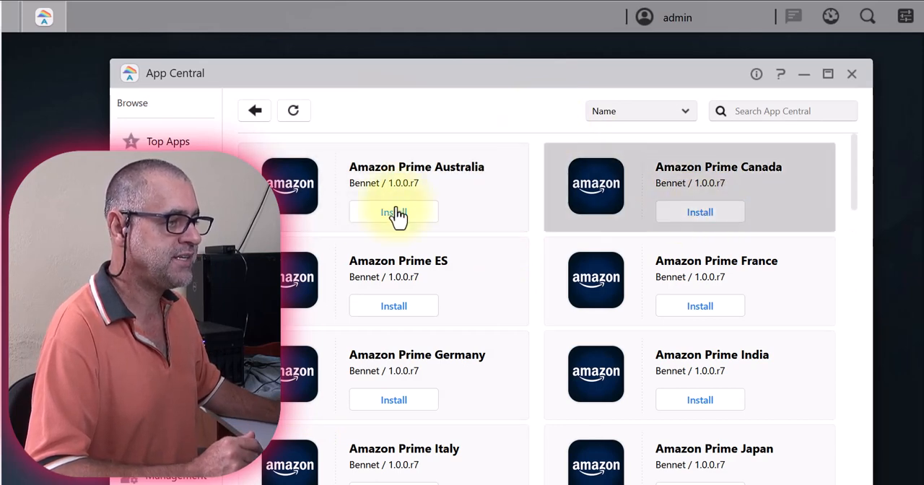
{"action": "scroll", "coordinate": [538, 259], "scroll_direction": "down", "scroll_amount": 3}
{"action": "scroll", "coordinate": [525, 260], "scroll_direction": "down", "scroll_amount": 3}
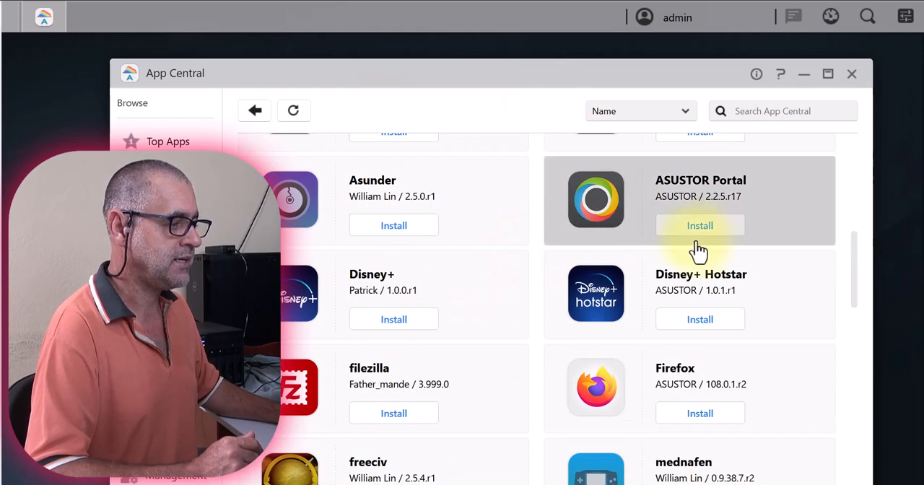
{"action": "scroll", "coordinate": [701, 252], "scroll_direction": "down", "scroll_amount": 1}
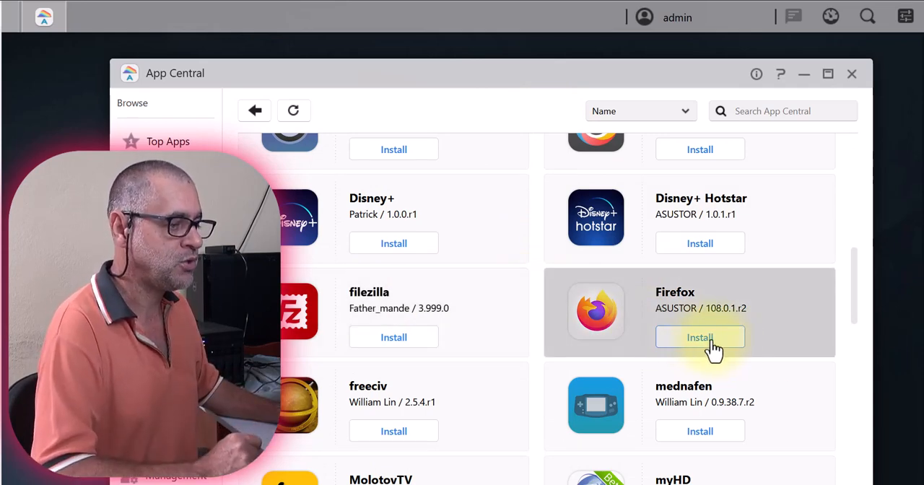
{"action": "left_click", "coordinate": [705, 350]}
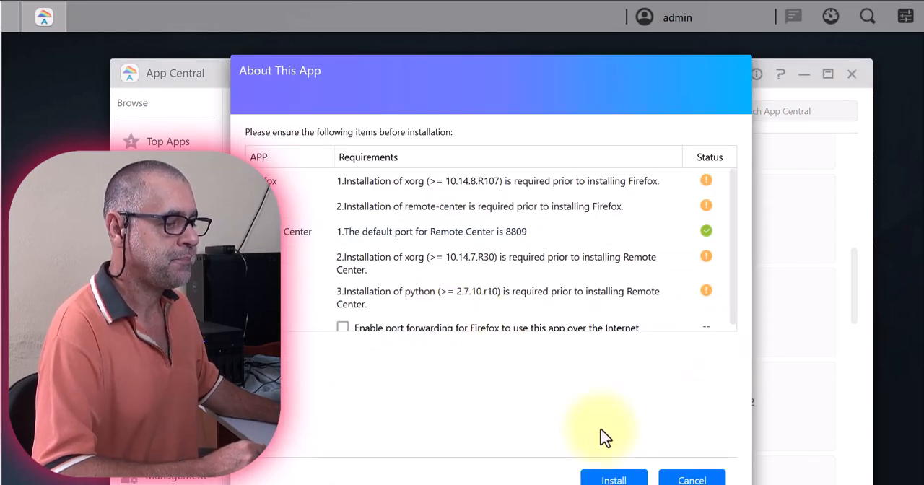
{"action": "left_click", "coordinate": [638, 480]}
Browse the remaining ASUSTOR Portal apps and the other app categories, and close App Central.
{"action": "scroll", "coordinate": [501, 310], "scroll_direction": "down", "scroll_amount": 12}
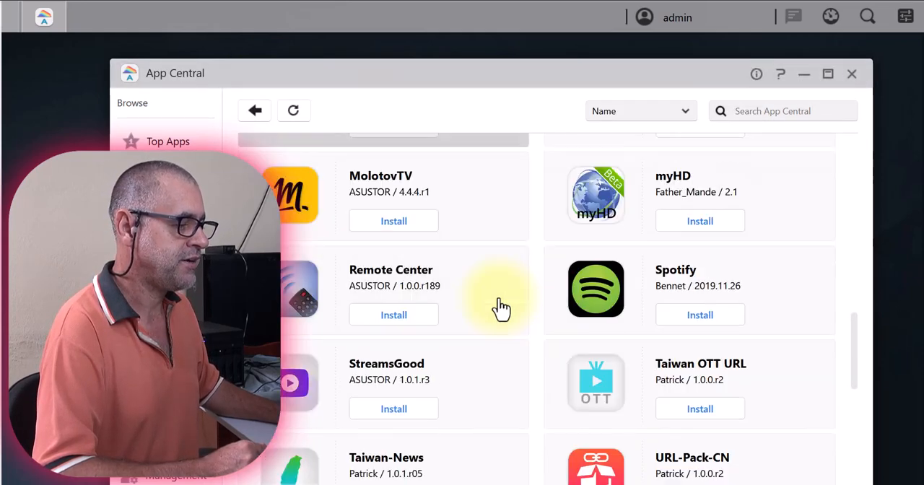
{"action": "scroll", "coordinate": [501, 309], "scroll_direction": "down", "scroll_amount": 1}
{"action": "scroll", "coordinate": [501, 310], "scroll_direction": "up", "scroll_amount": 3}
{"action": "scroll", "coordinate": [502, 310], "scroll_direction": "down", "scroll_amount": 3}
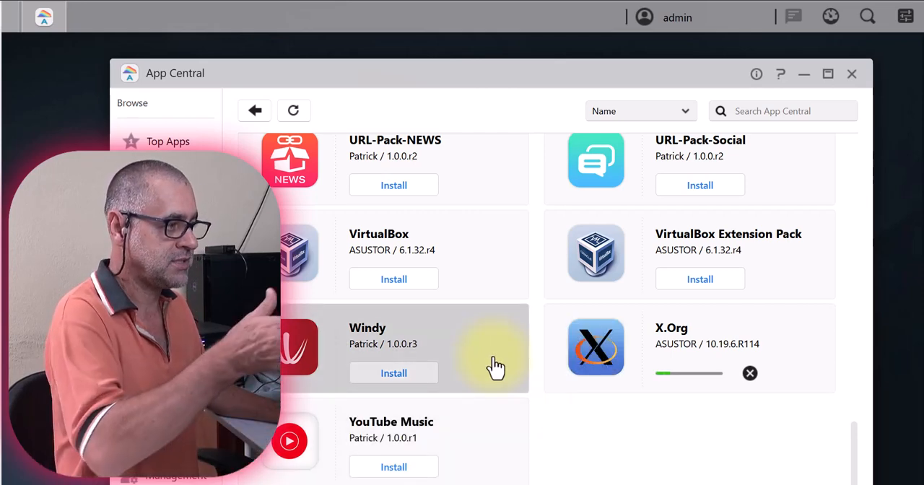
{"action": "left_click", "coordinate": [255, 110]}
{"action": "scroll", "coordinate": [377, 385], "scroll_direction": "down", "scroll_amount": 2}
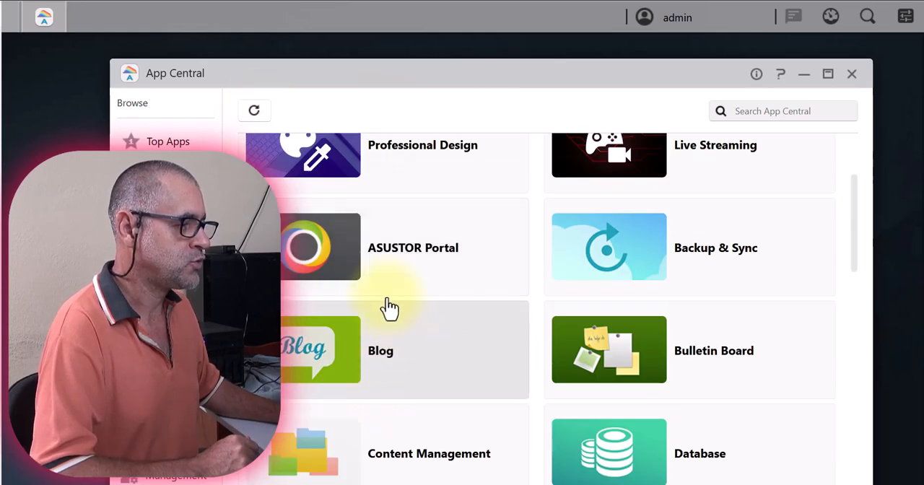
{"action": "left_click", "coordinate": [328, 244]}
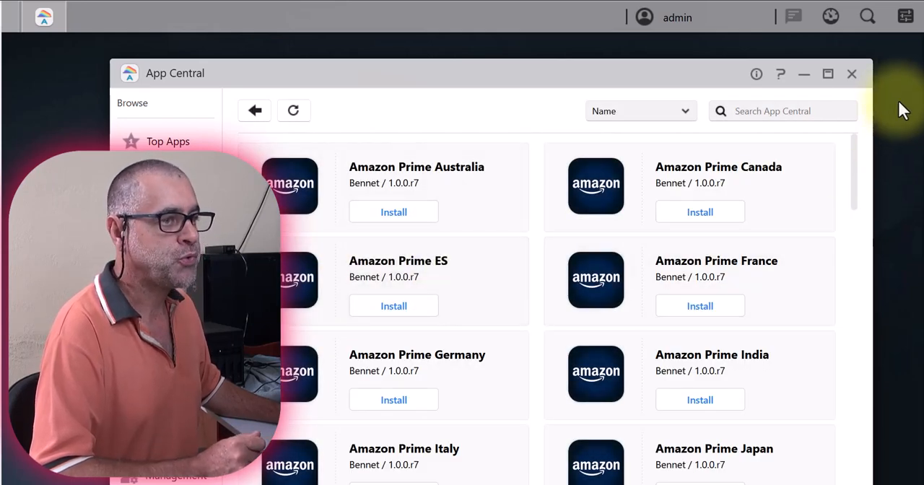
{"action": "left_click", "coordinate": [854, 78]}
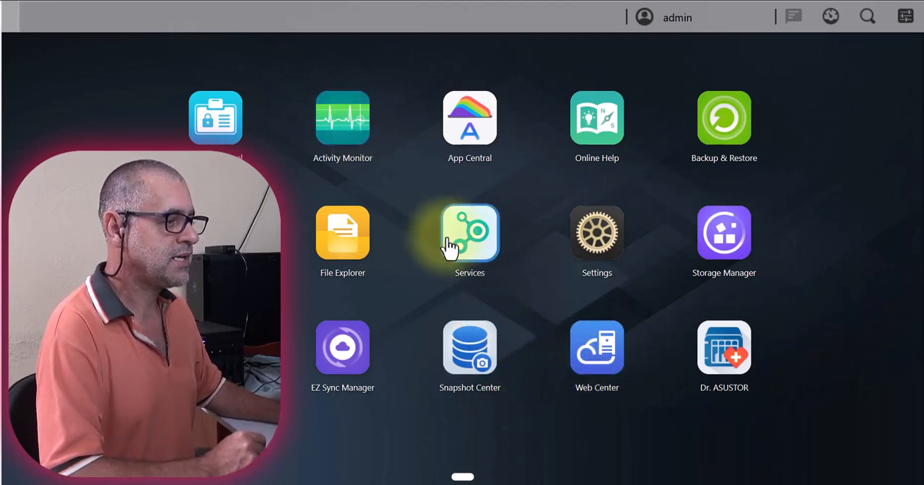
Open Services and review the SMB, AFP and NFS file service settings.
{"action": "left_click", "coordinate": [480, 240]}
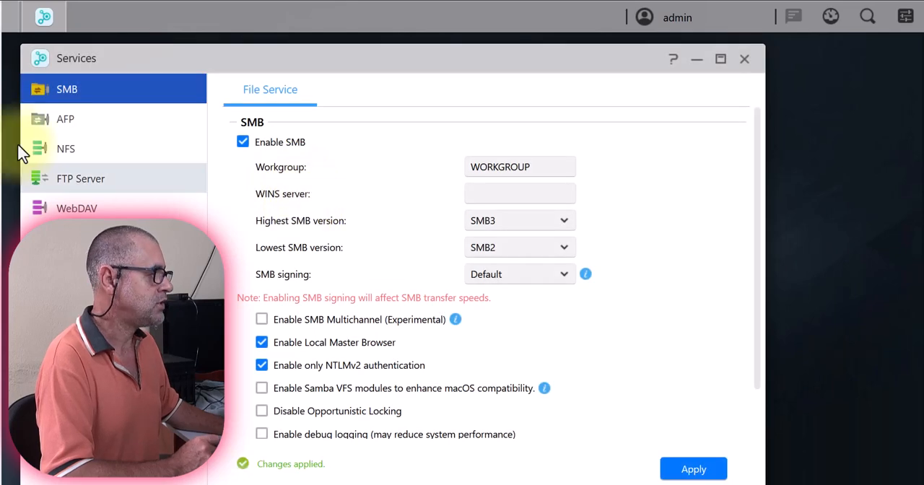
{"action": "left_click", "coordinate": [60, 126]}
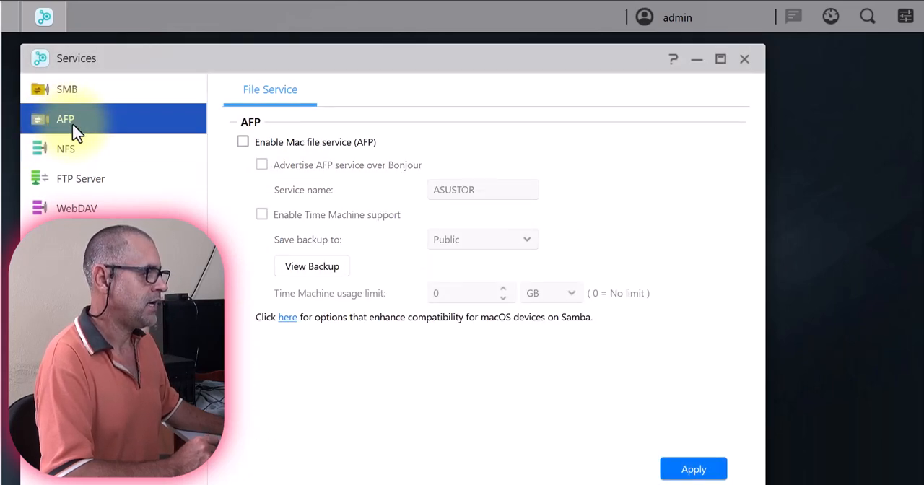
{"action": "left_click", "coordinate": [66, 161]}
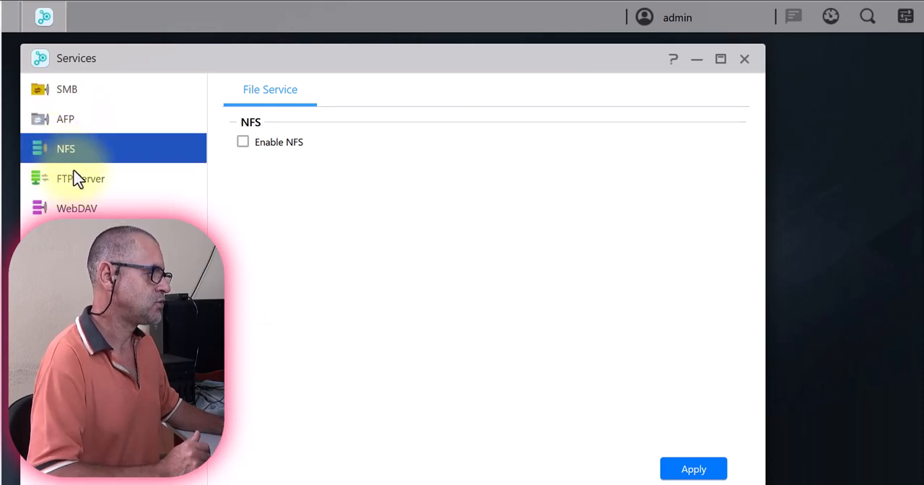
Enable the FTP server, apply the setting and close Services.
{"action": "left_click", "coordinate": [89, 187]}
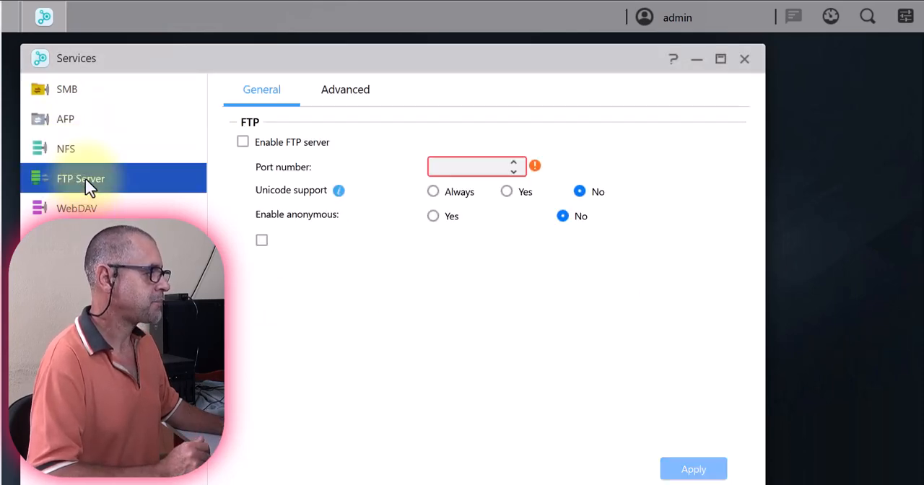
{"action": "left_click", "coordinate": [244, 143]}
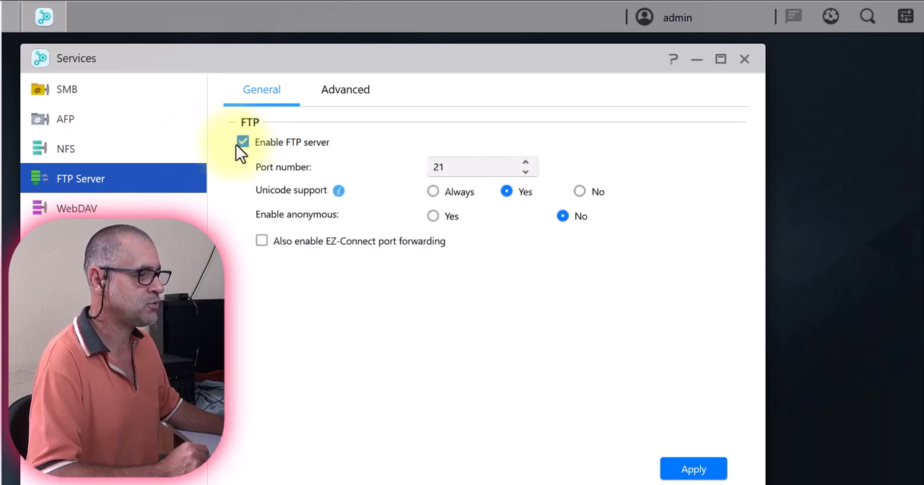
{"action": "left_click", "coordinate": [695, 470]}
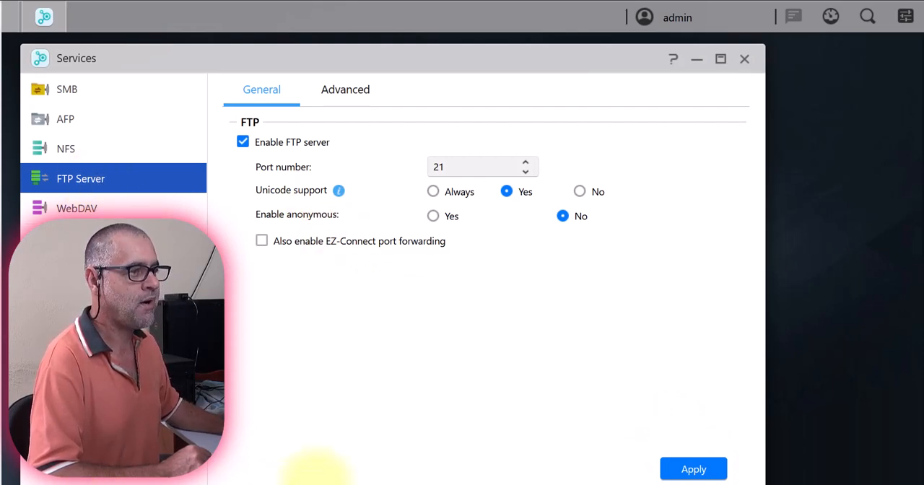
{"action": "left_click", "coordinate": [676, 474]}
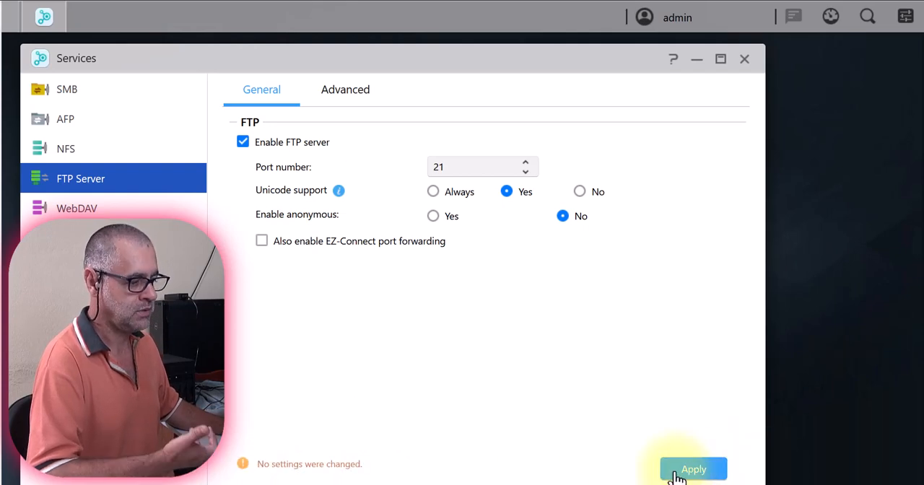
{"action": "left_click", "coordinate": [744, 59]}
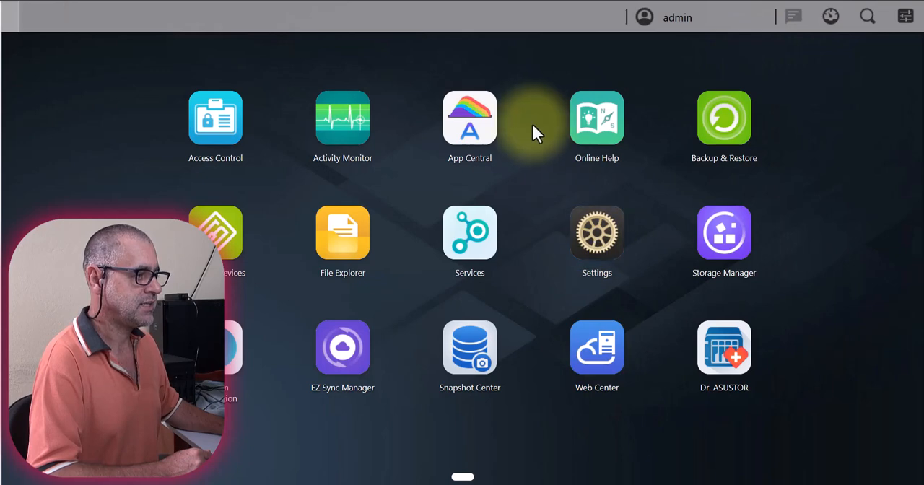
Open Settings and review the general options for management ports, sign-in page style and video conversion.
{"action": "left_click", "coordinate": [604, 247]}
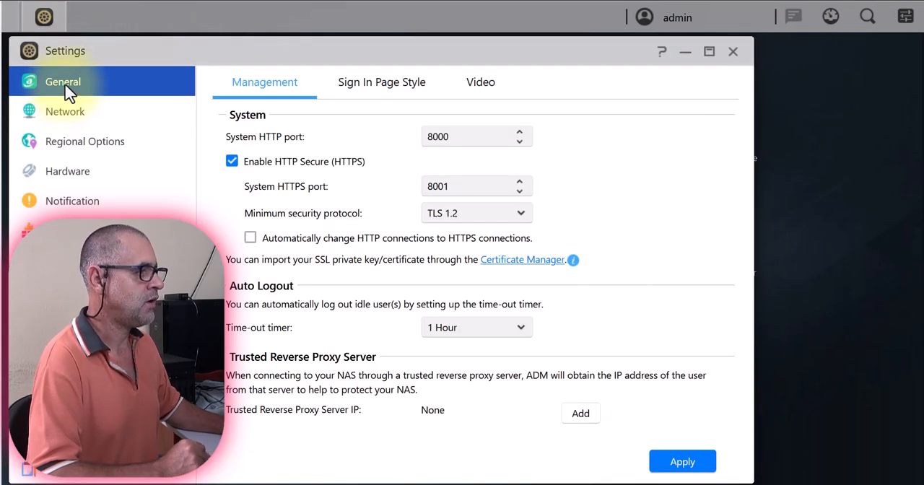
{"action": "left_click_drag", "start_coordinate": [451, 141], "coordinate": [401, 142]}
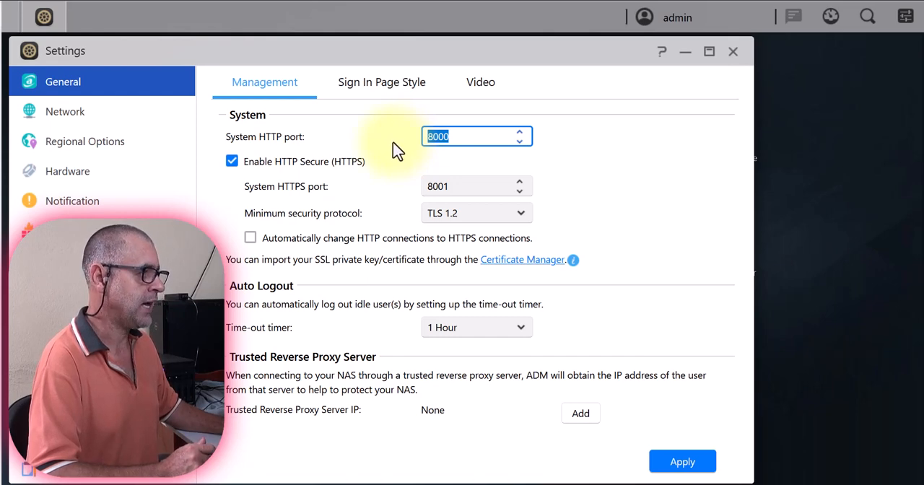
{"action": "left_click", "coordinate": [379, 86]}
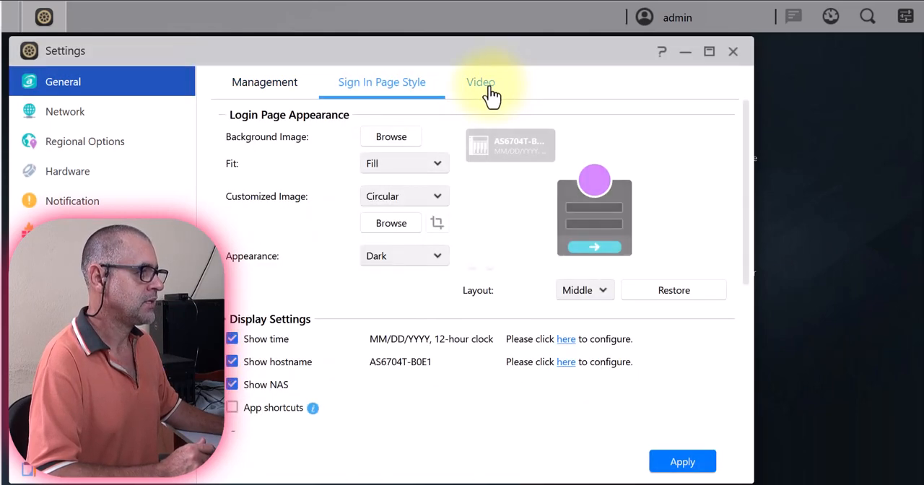
{"action": "left_click", "coordinate": [490, 96]}
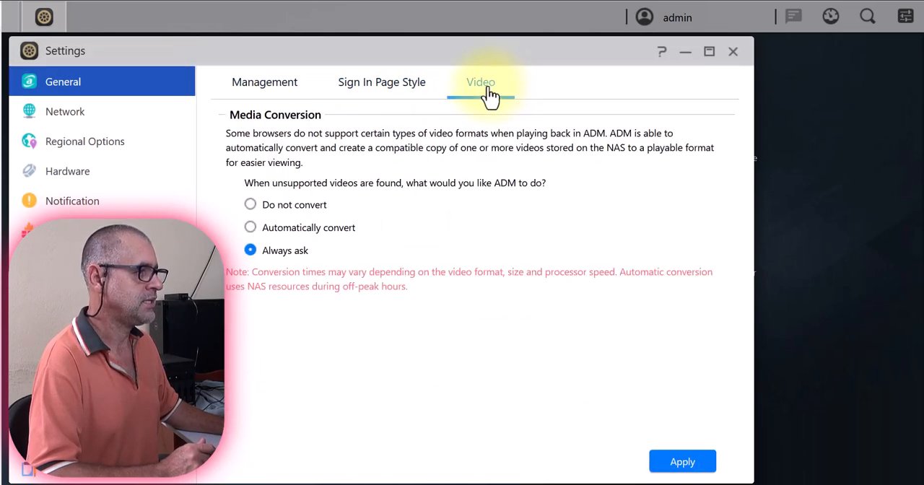
Open the global network settings and examine the server name.
{"action": "left_click", "coordinate": [76, 119]}
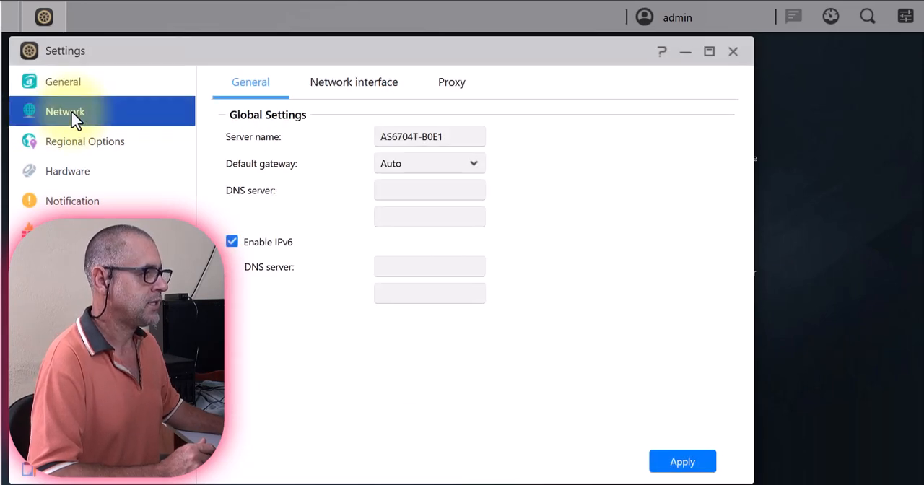
{"action": "left_click_drag", "start_coordinate": [442, 137], "coordinate": [326, 136]}
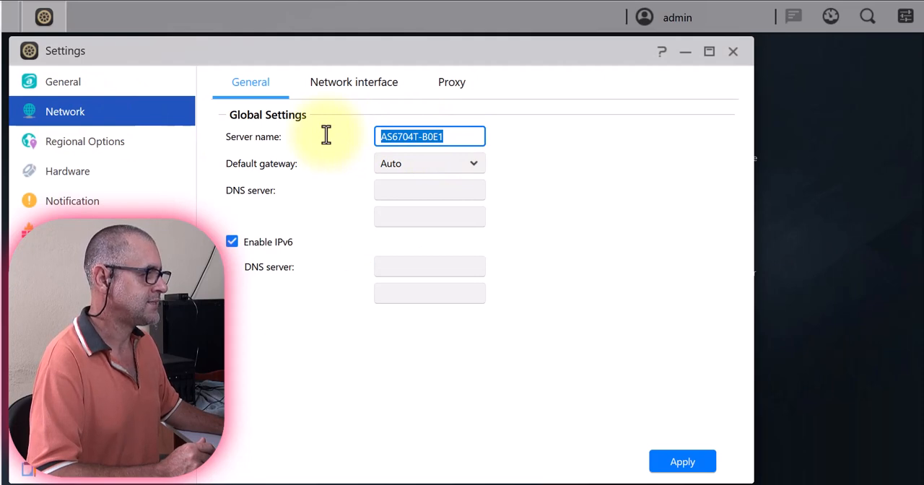
{"action": "left_click_drag", "start_coordinate": [414, 137], "coordinate": [321, 136]}
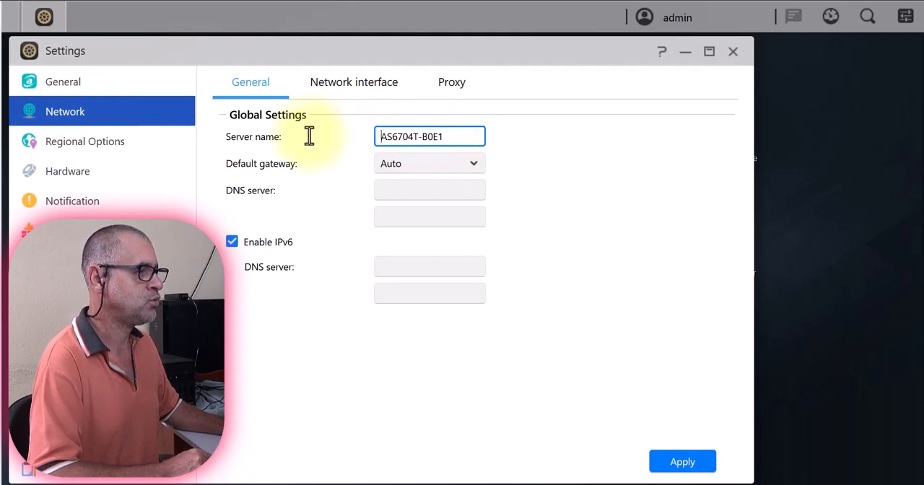
Review the network interfaces and the aggregation modes offered by the Link Aggregation wizard, and cancel the wizard.
{"action": "left_click", "coordinate": [347, 96]}
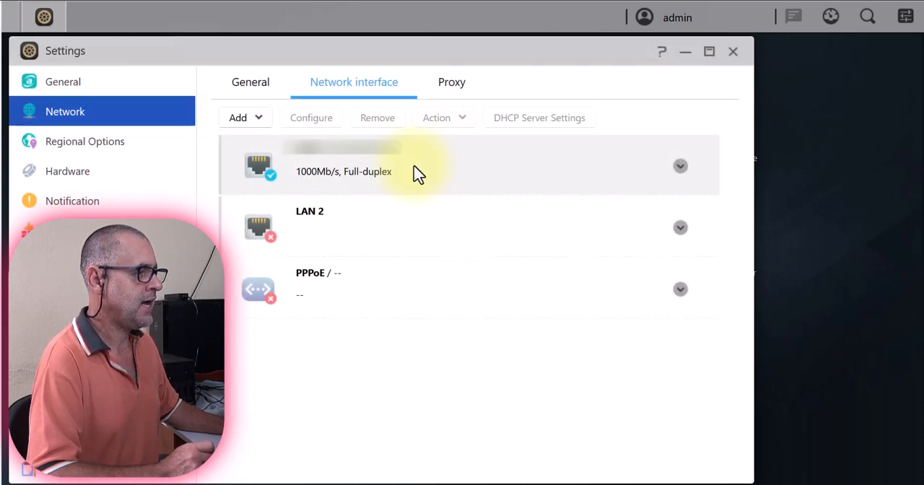
{"action": "left_click", "coordinate": [291, 160]}
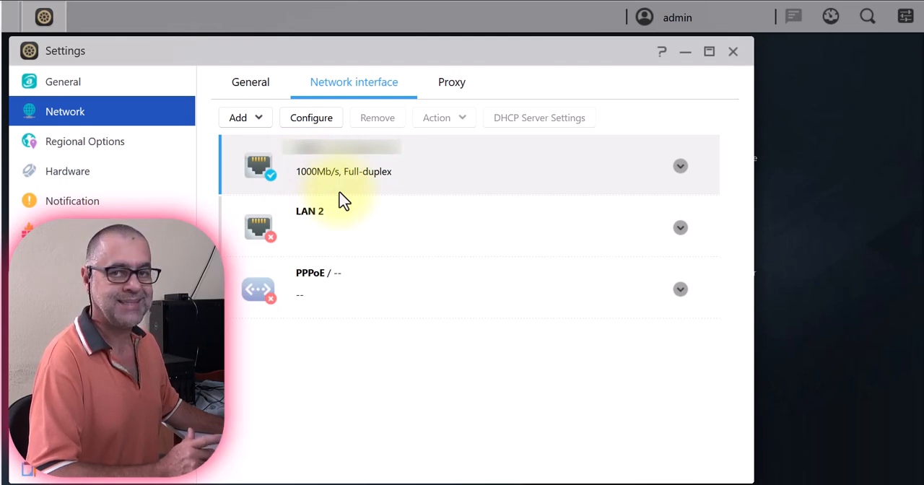
{"action": "left_click", "coordinate": [260, 120]}
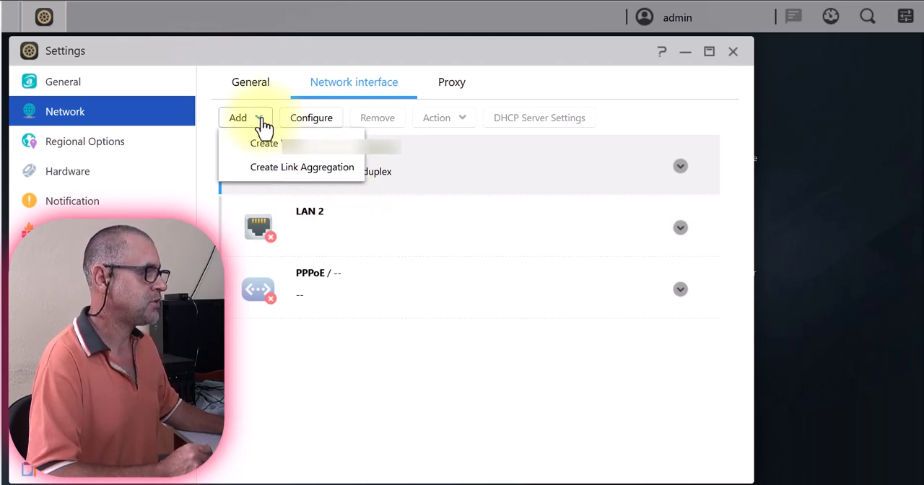
{"action": "left_click", "coordinate": [336, 174]}
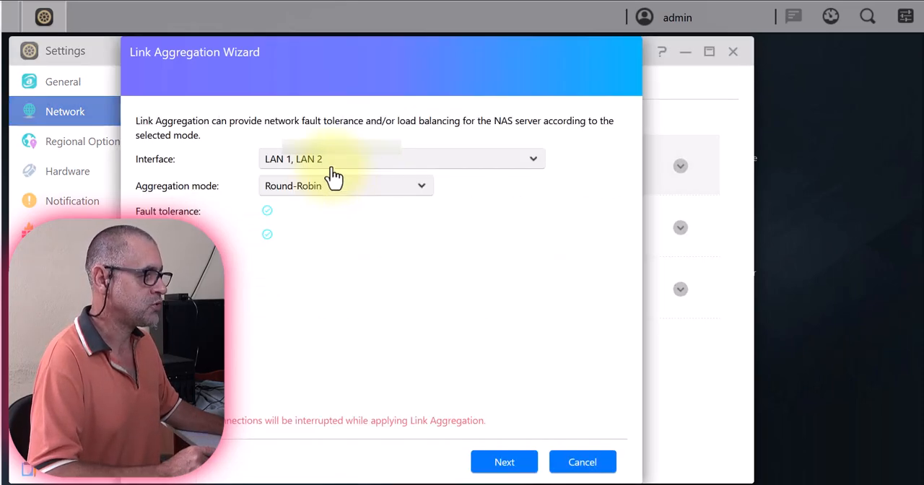
{"action": "left_click", "coordinate": [421, 186]}
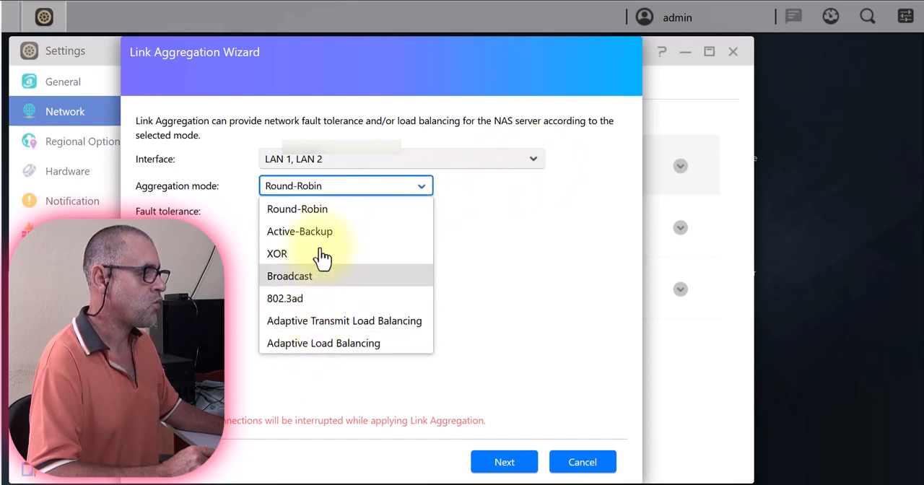
{"action": "left_click", "coordinate": [585, 354]}
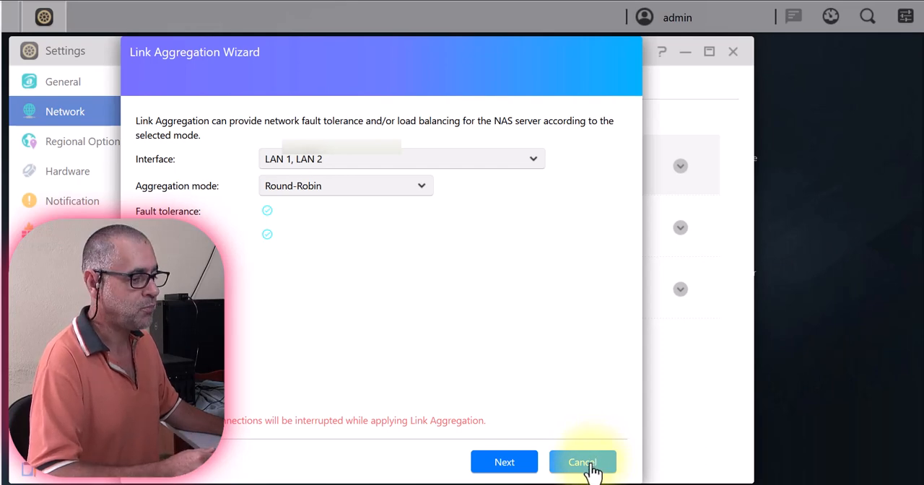
{"action": "left_click", "coordinate": [596, 465]}
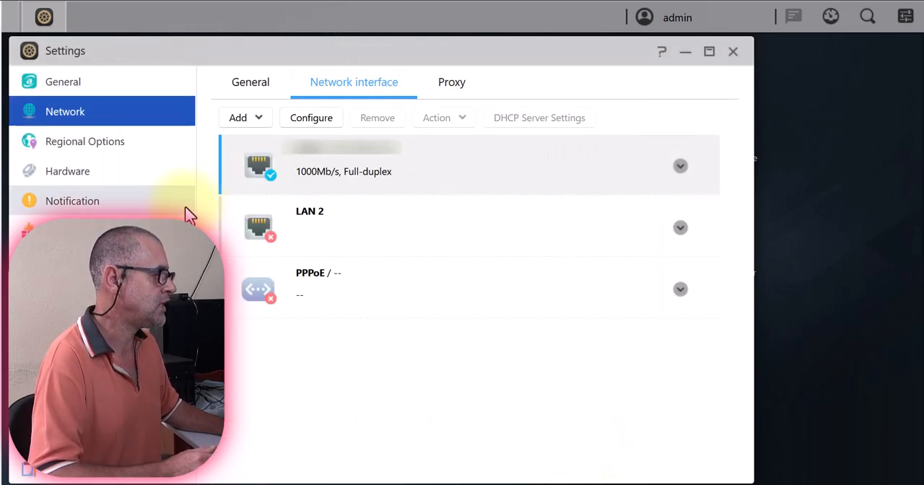
Review the date and time options and the available default ADM display languages in Regional Options.
{"action": "left_click", "coordinate": [123, 143]}
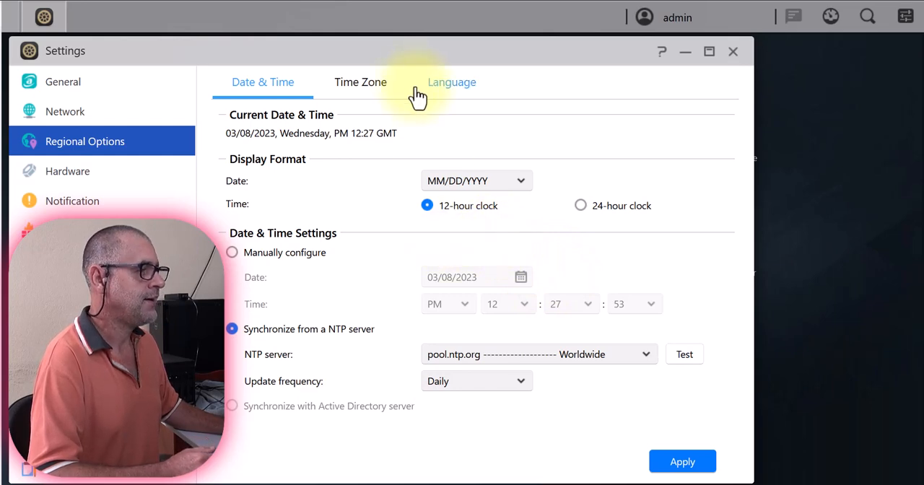
{"action": "left_click", "coordinate": [450, 85]}
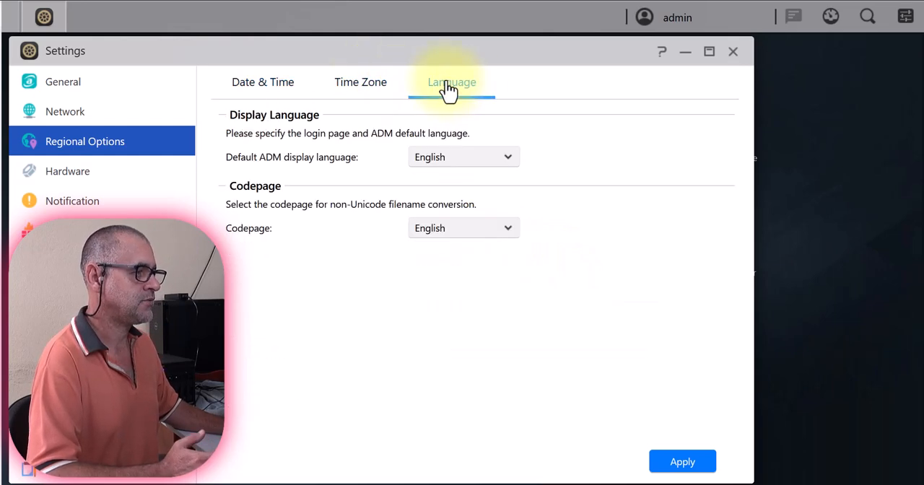
{"action": "left_click", "coordinate": [503, 160]}
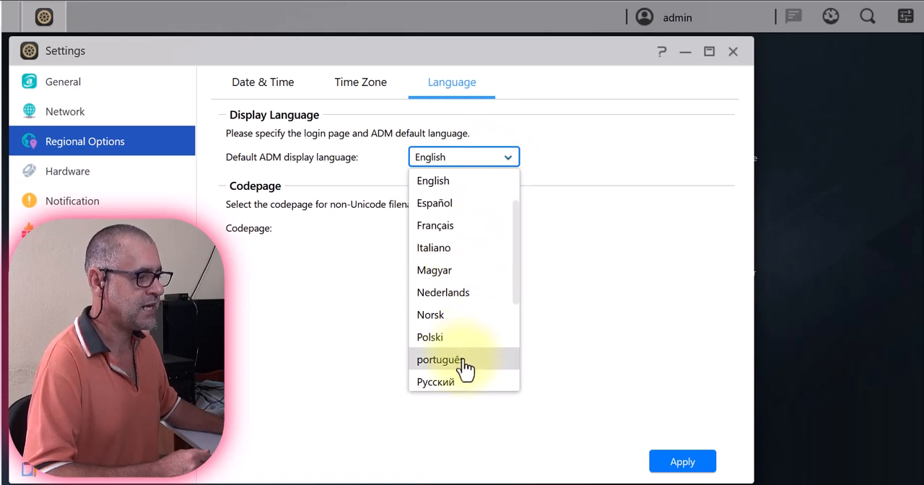
{"action": "left_click", "coordinate": [722, 288]}
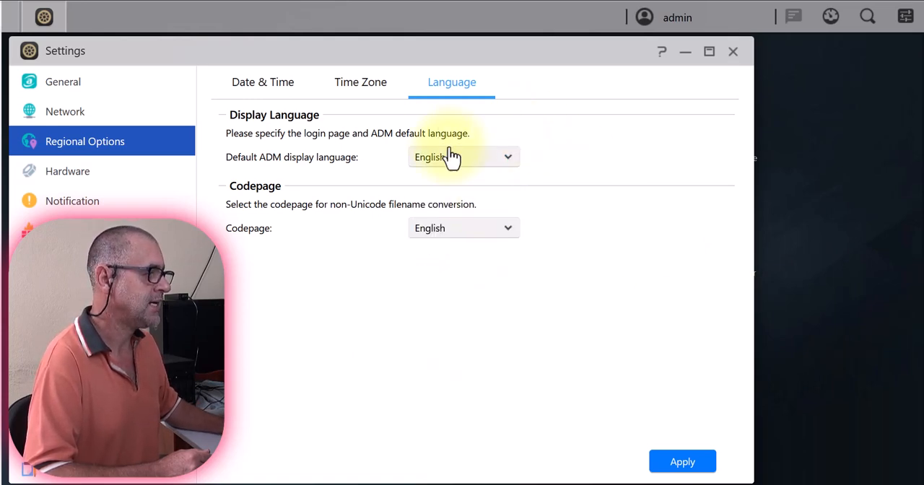
Set the time zone to (GMT-03:00) Brasilia, Sao Paulo and apply the change.
{"action": "left_click", "coordinate": [359, 87]}
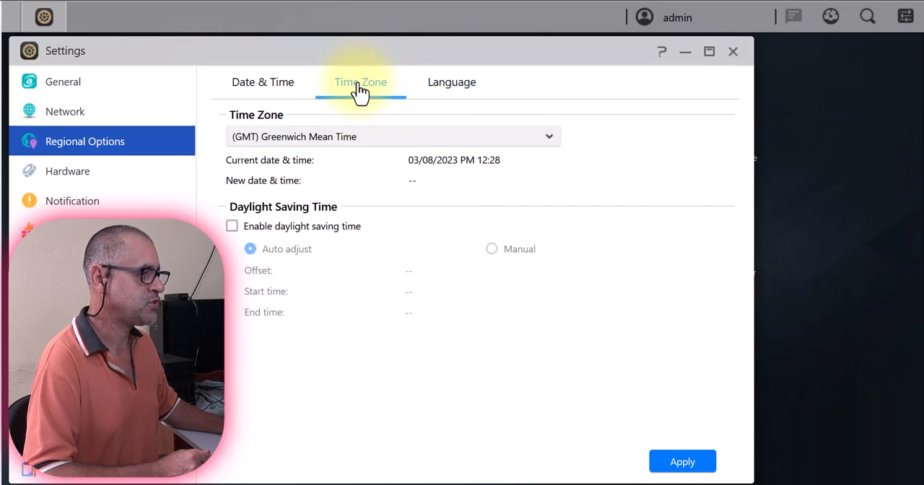
{"action": "left_click", "coordinate": [551, 144]}
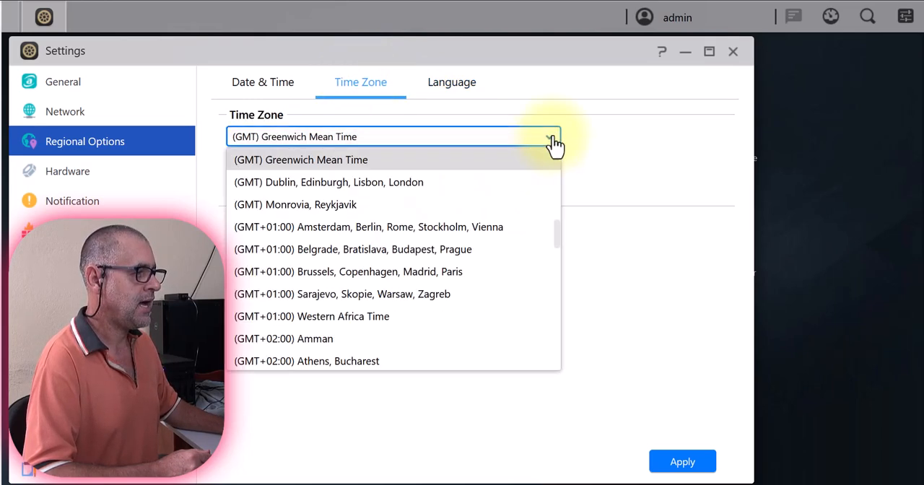
{"action": "scroll", "coordinate": [426, 273], "scroll_direction": "up", "scroll_amount": 3}
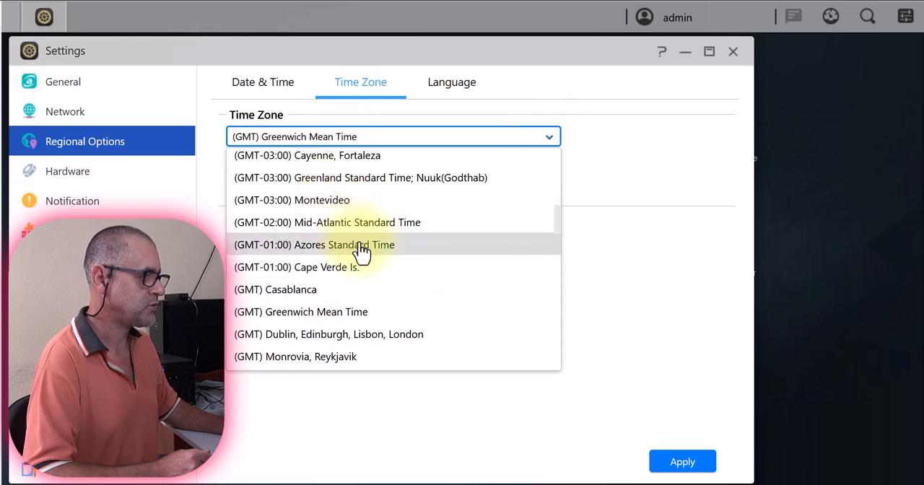
{"action": "scroll", "coordinate": [352, 211], "scroll_direction": "up", "scroll_amount": 1}
{"action": "scroll", "coordinate": [353, 217], "scroll_direction": "up", "scroll_amount": 2}
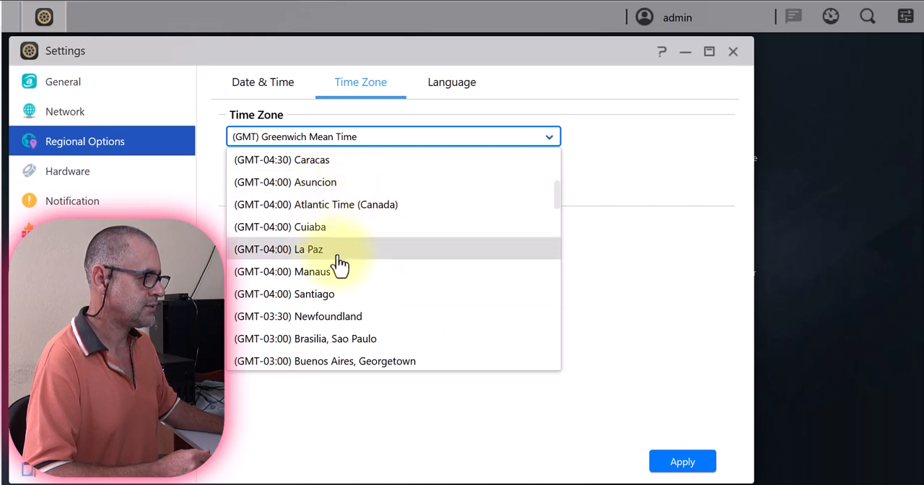
{"action": "left_click", "coordinate": [365, 341]}
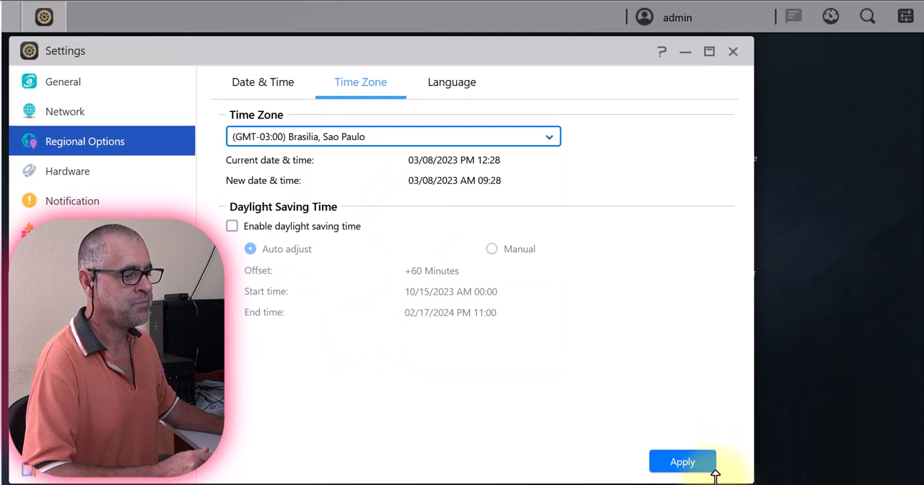
{"action": "left_click", "coordinate": [683, 462]}
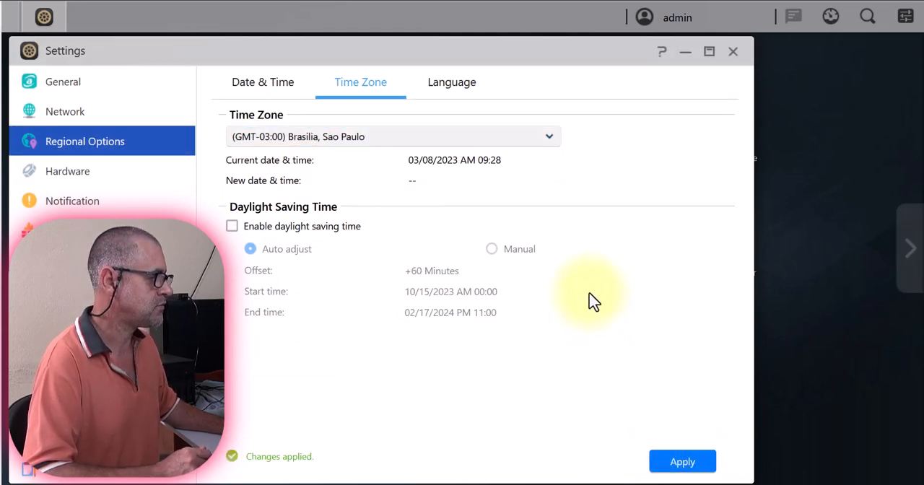
Review the hardware system options for LED, buzzer and reset button, and close Settings.
{"action": "left_click", "coordinate": [80, 174]}
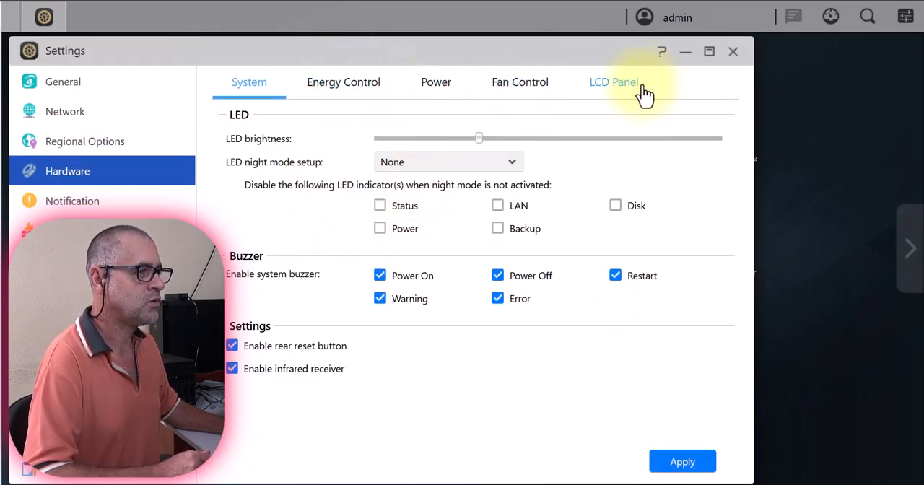
{"action": "left_click", "coordinate": [737, 54]}
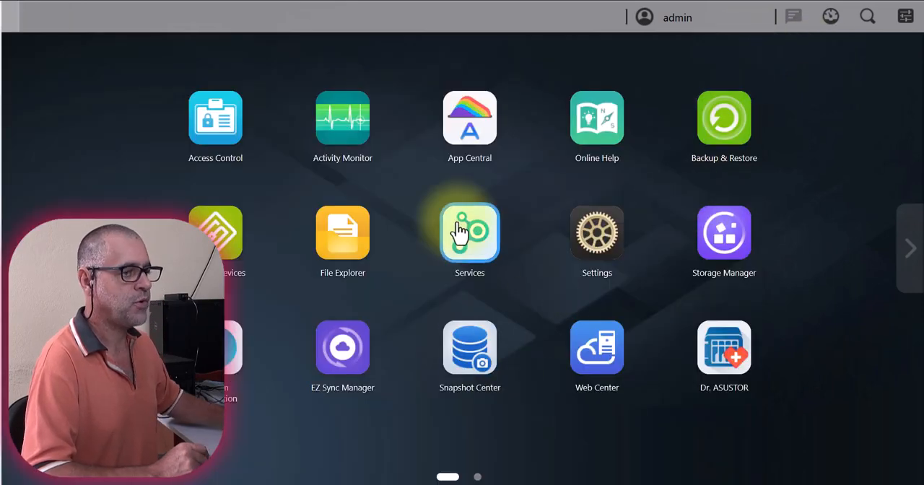
Open ASUSTOR Portal, turn off the IP address in its displayed information and apply the setting.
{"action": "left_click", "coordinate": [478, 478]}
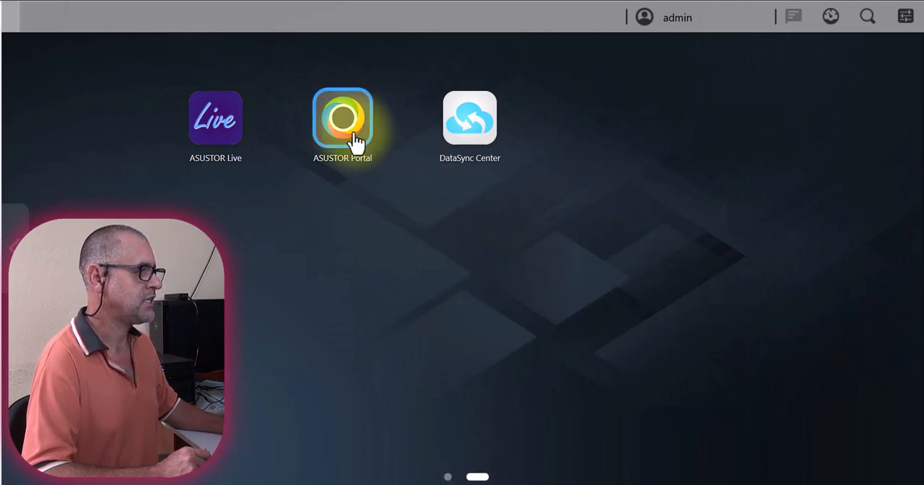
{"action": "left_click", "coordinate": [346, 125]}
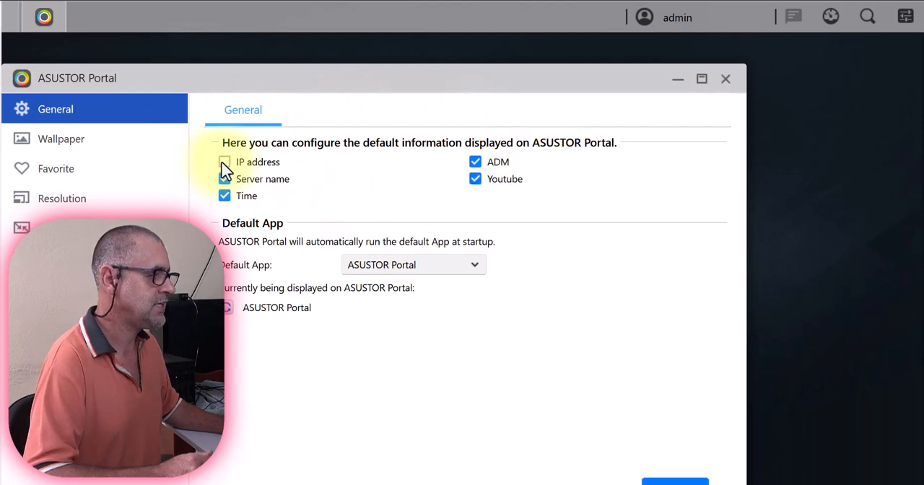
{"action": "left_click", "coordinate": [676, 479]}
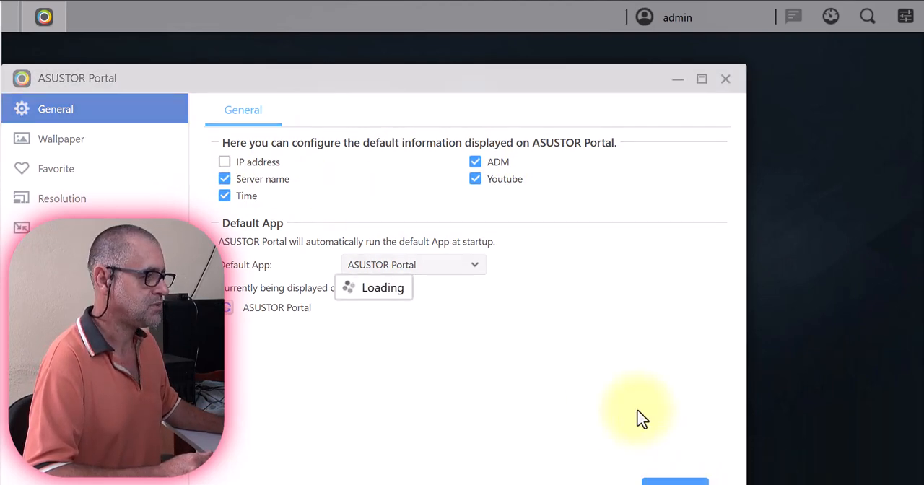
{"action": "left_click_drag", "start_coordinate": [325, 74], "coordinate": [351, 47]}
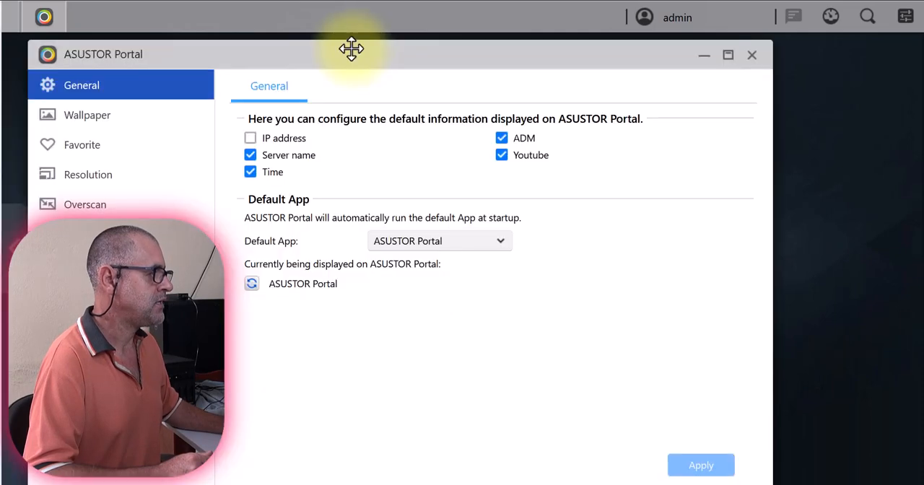
Review the Portal's favorite websites and the form for adding one, and close ASUSTOR Portal without adding a site.
{"action": "left_click", "coordinate": [83, 148]}
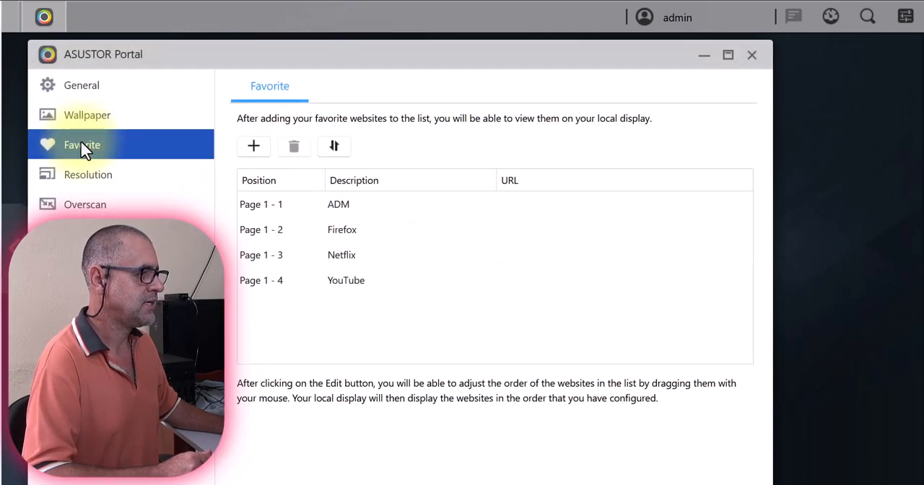
{"action": "left_click", "coordinate": [254, 149]}
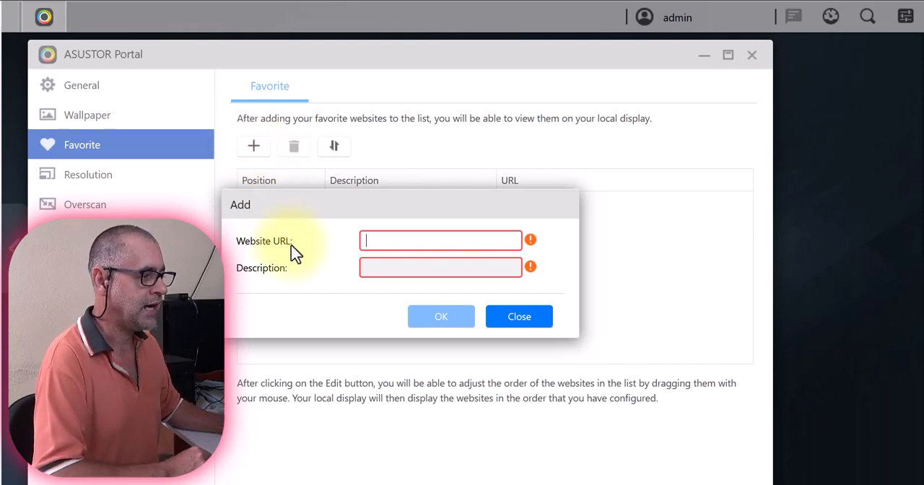
{"action": "left_click", "coordinate": [534, 323]}
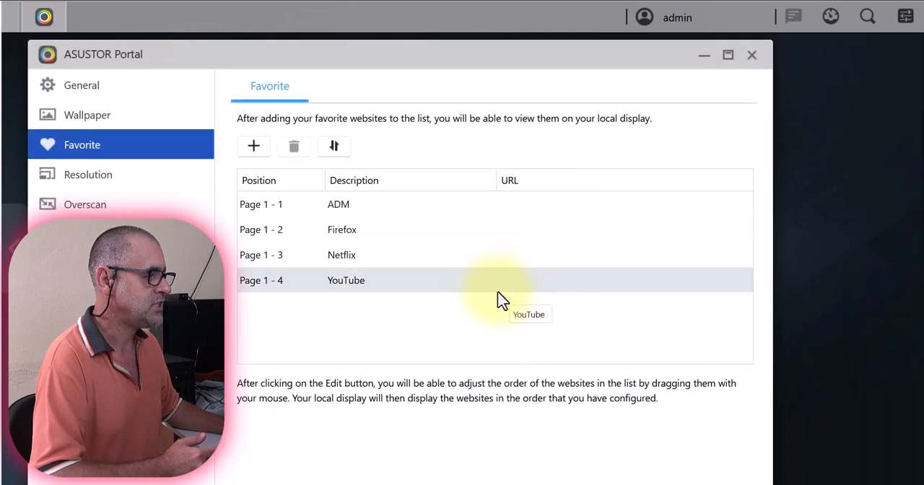
{"action": "left_click", "coordinate": [753, 56]}
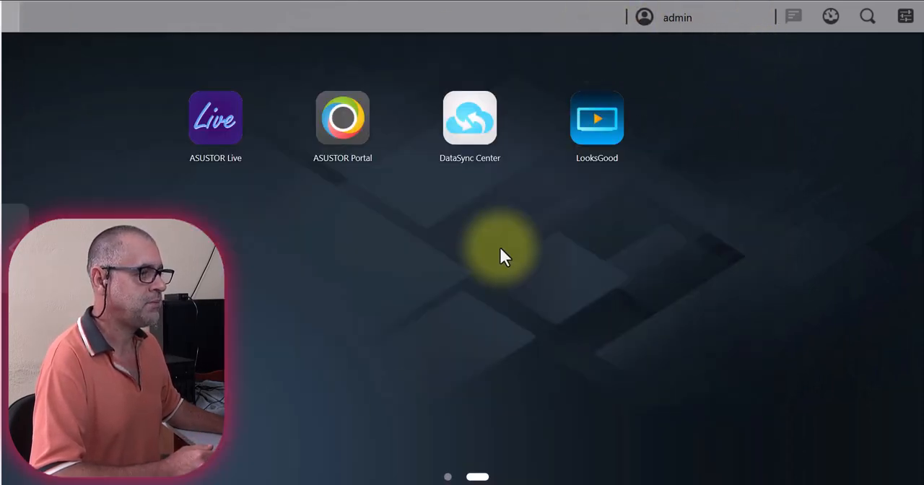
Open Activity Monitor, examine the CPU, memory, process and drive usage information, and close it.
{"action": "left_click", "coordinate": [447, 476]}
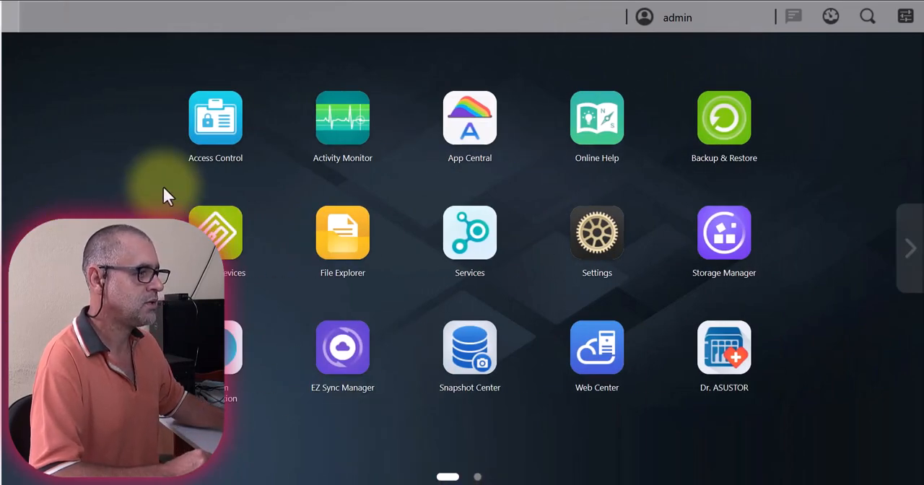
{"action": "left_click", "coordinate": [349, 130]}
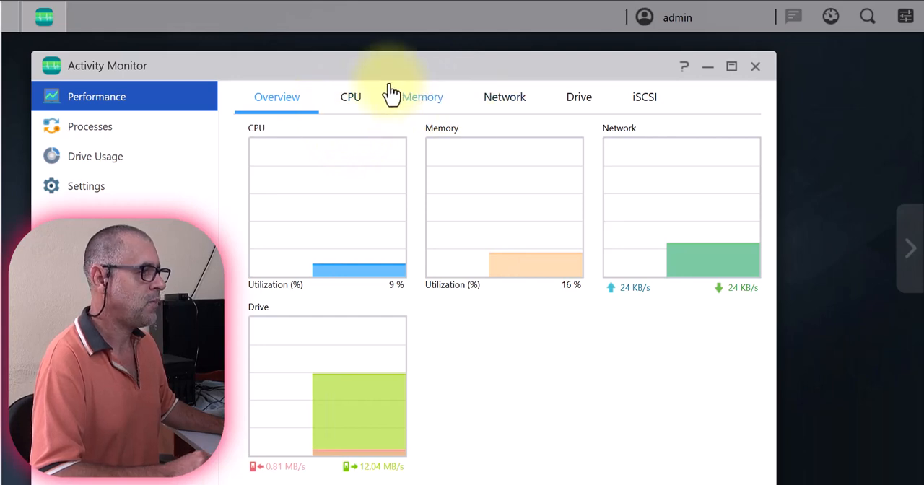
{"action": "left_click", "coordinate": [352, 101]}
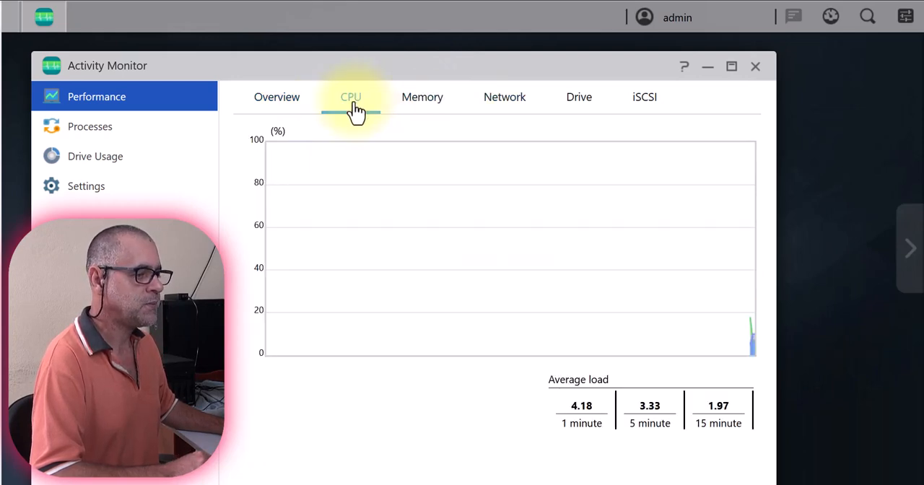
{"action": "left_click", "coordinate": [426, 109]}
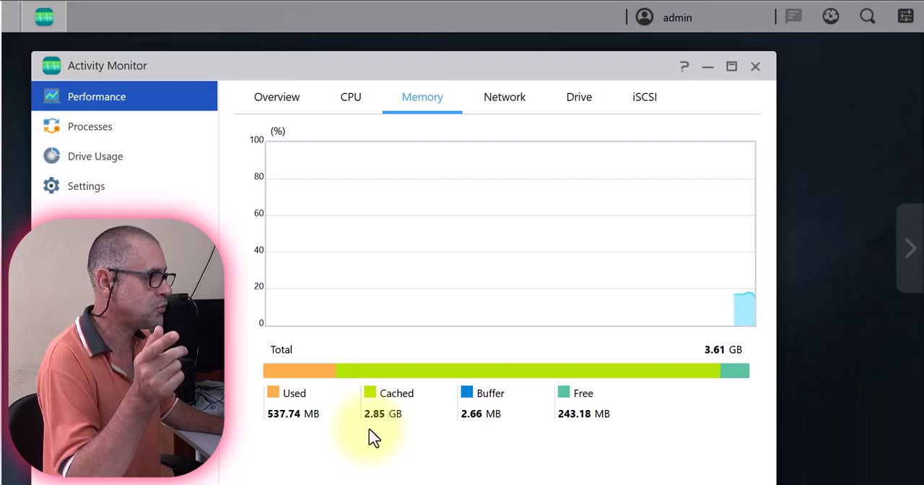
{"action": "left_click", "coordinate": [103, 137]}
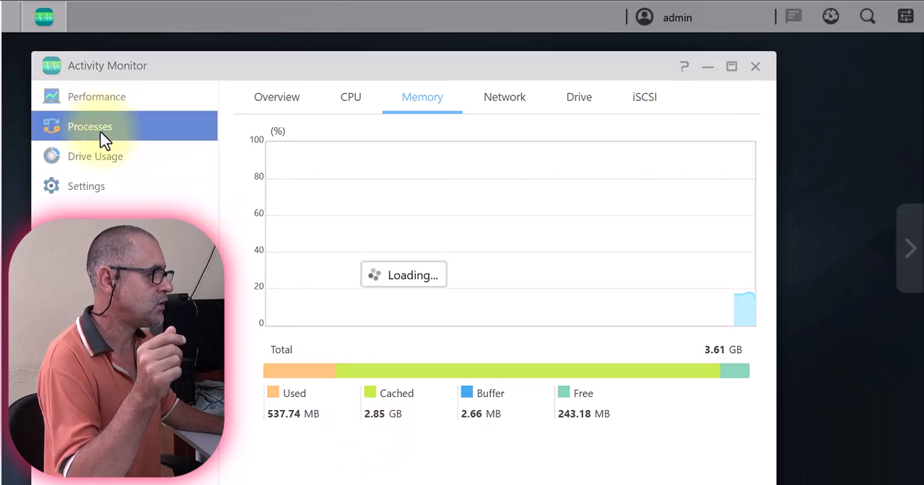
{"action": "left_click", "coordinate": [116, 157]}
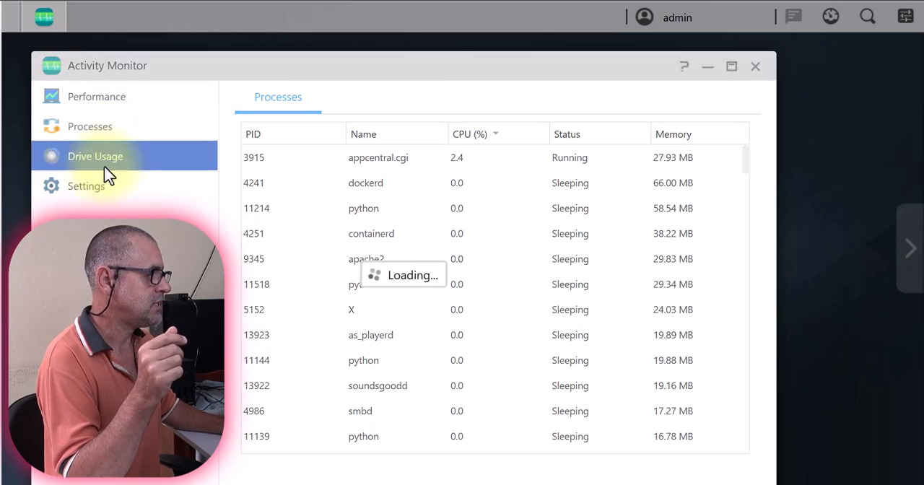
{"action": "left_click", "coordinate": [755, 67]}
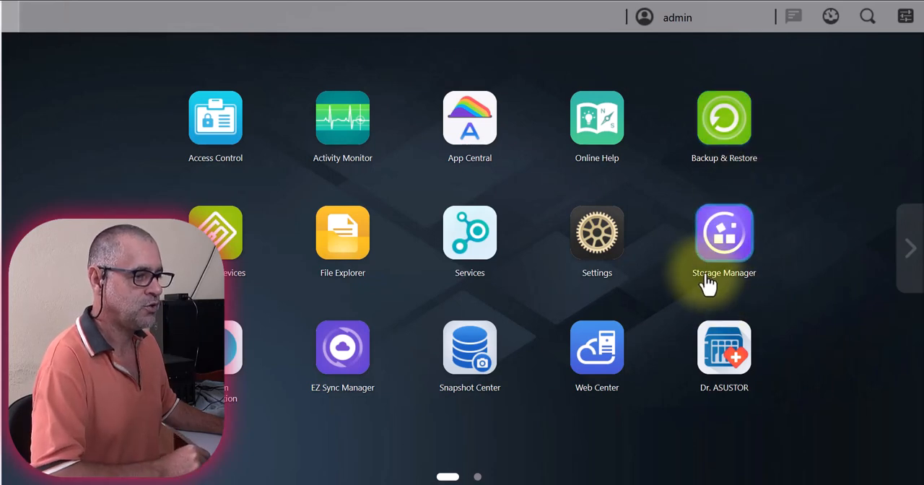
Open Storage Manager, check the volume and drive overview, and expand the details of Volume 1.
{"action": "left_click", "coordinate": [717, 230]}
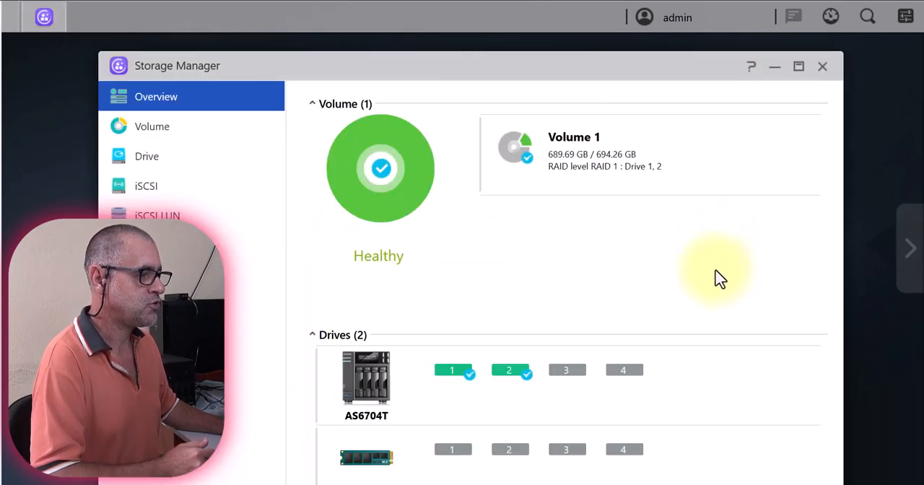
{"action": "left_click_drag", "start_coordinate": [437, 62], "coordinate": [433, 42]}
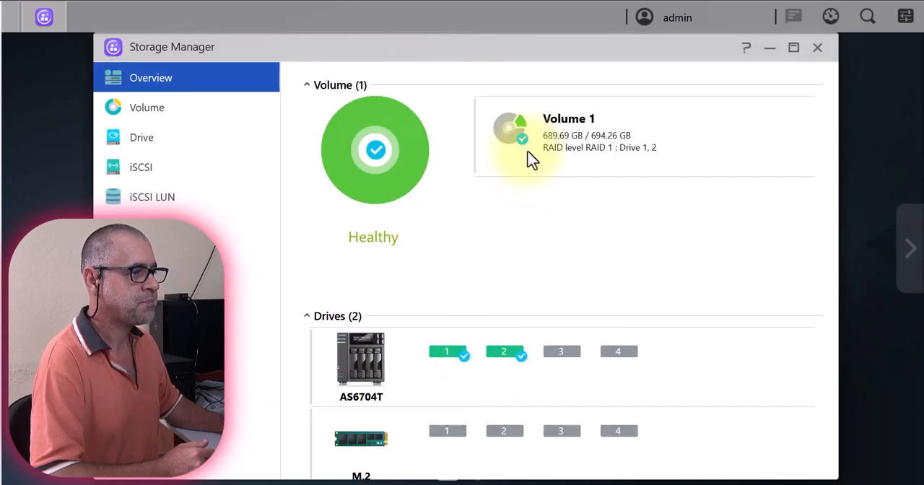
{"action": "left_click", "coordinate": [158, 116]}
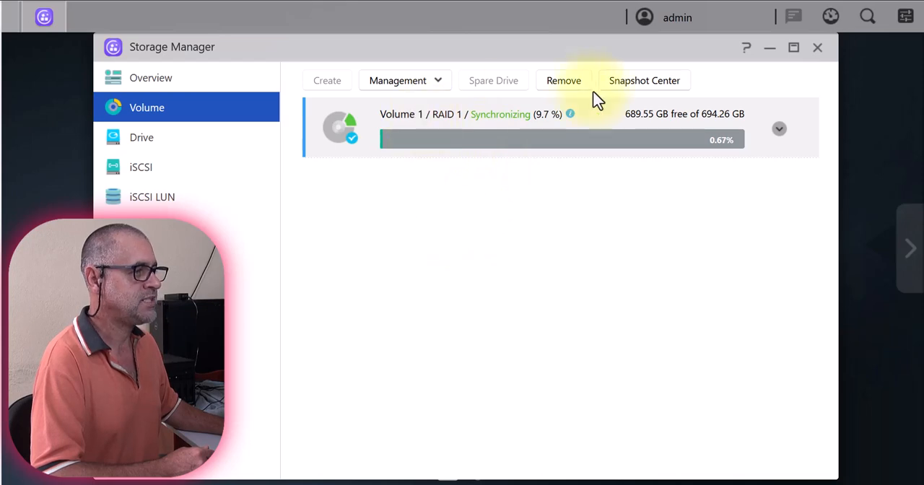
{"action": "left_click", "coordinate": [780, 134]}
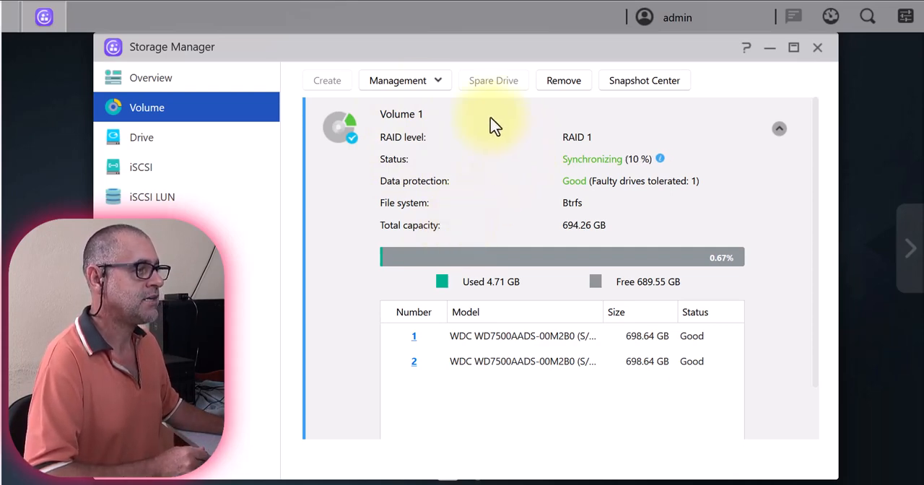
Review the management options and synchronization status of Volume 1, and close Storage Manager.
{"action": "left_click", "coordinate": [444, 83]}
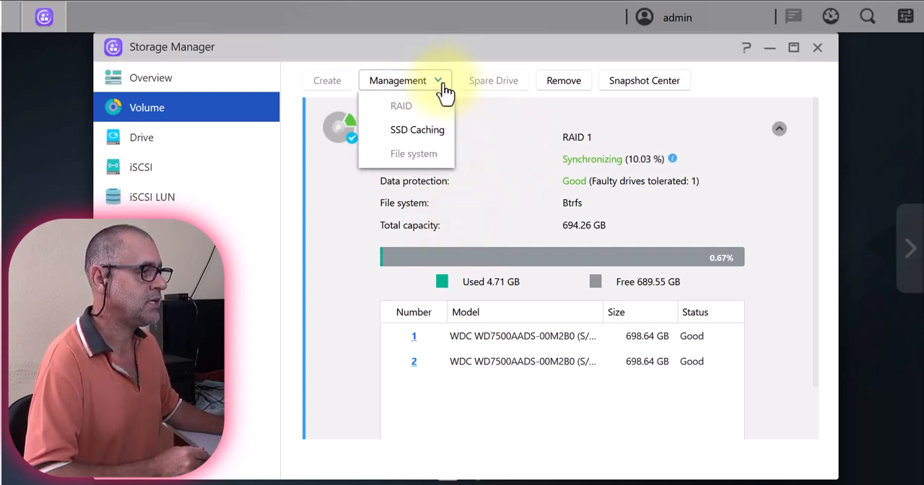
{"action": "left_click", "coordinate": [442, 84]}
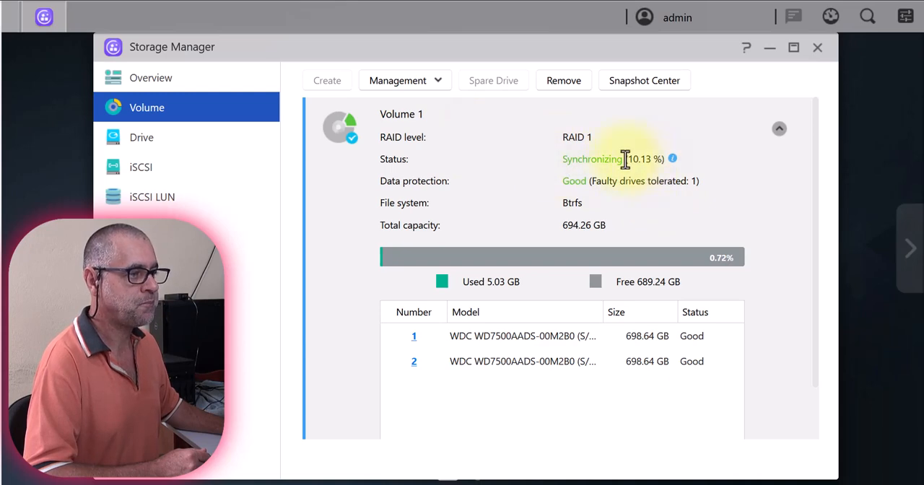
{"action": "left_click_drag", "start_coordinate": [628, 159], "coordinate": [660, 157]}
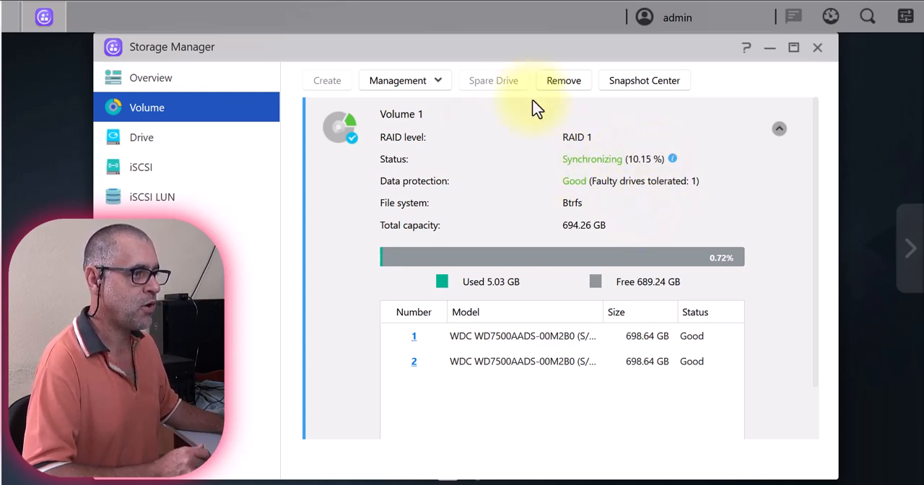
{"action": "mouse_move", "coordinate": [672, 161]}
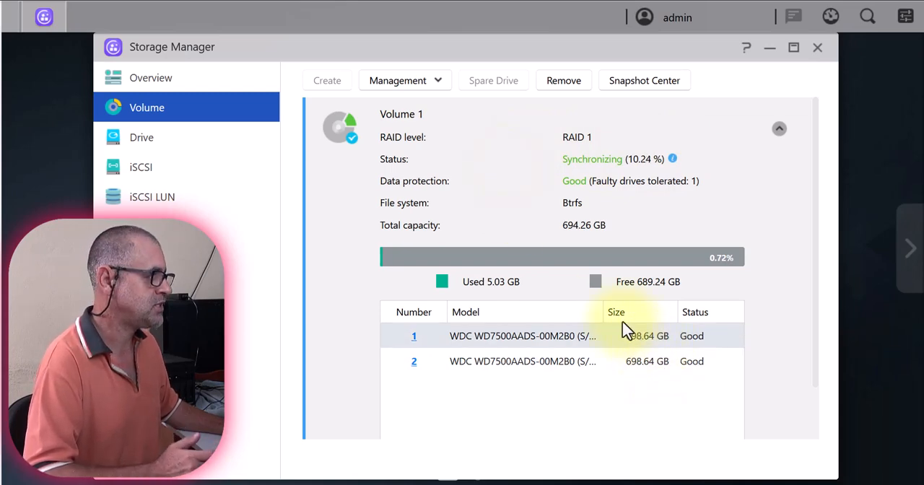
{"action": "left_click", "coordinate": [818, 48]}
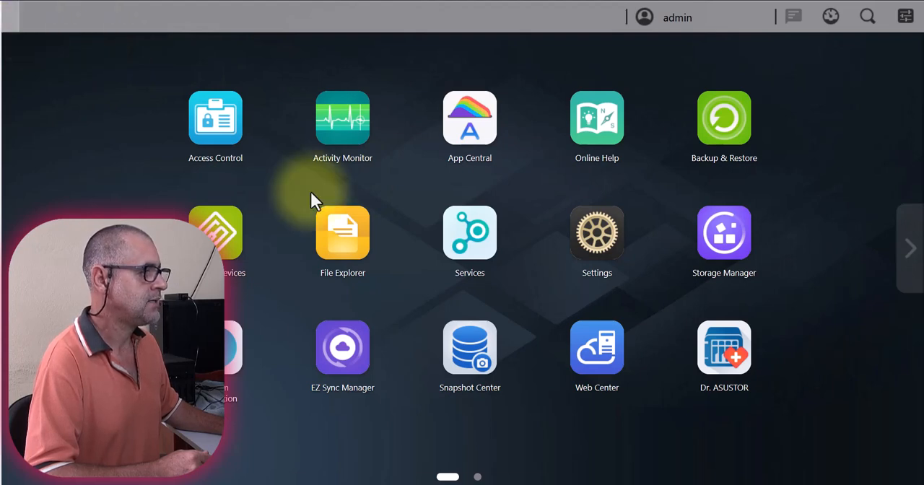
Switch to Windows File Explorer, browse the network and try to open the AS6704T-B0E1 computer.
{"action": "key", "text": "super+e"}
{"action": "left_click_drag", "start_coordinate": [408, 154], "coordinate": [295, 47]}
{"action": "scroll", "coordinate": [200, 116], "scroll_direction": "up", "scroll_amount": 3}
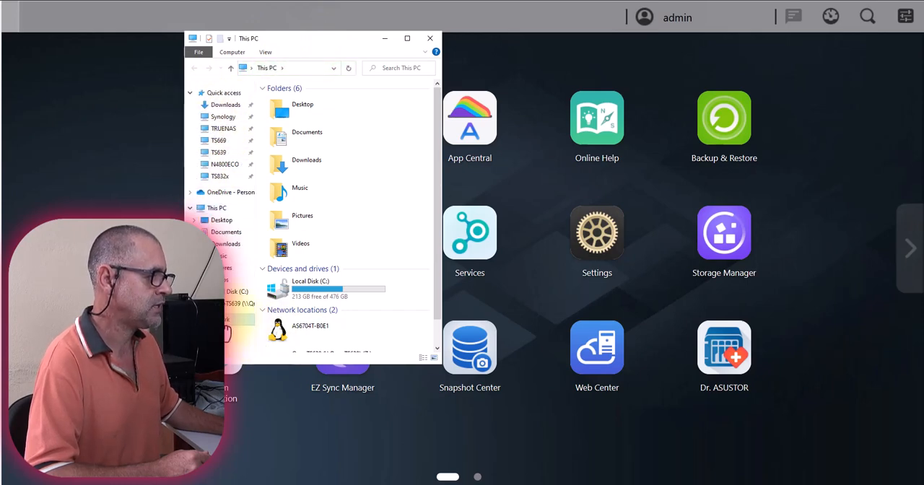
{"action": "left_click", "coordinate": [226, 321]}
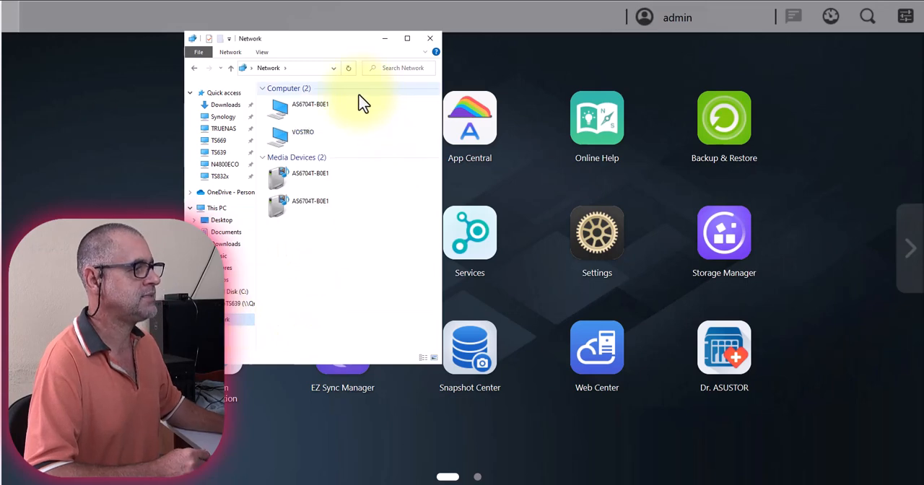
{"action": "double_click", "coordinate": [314, 114]}
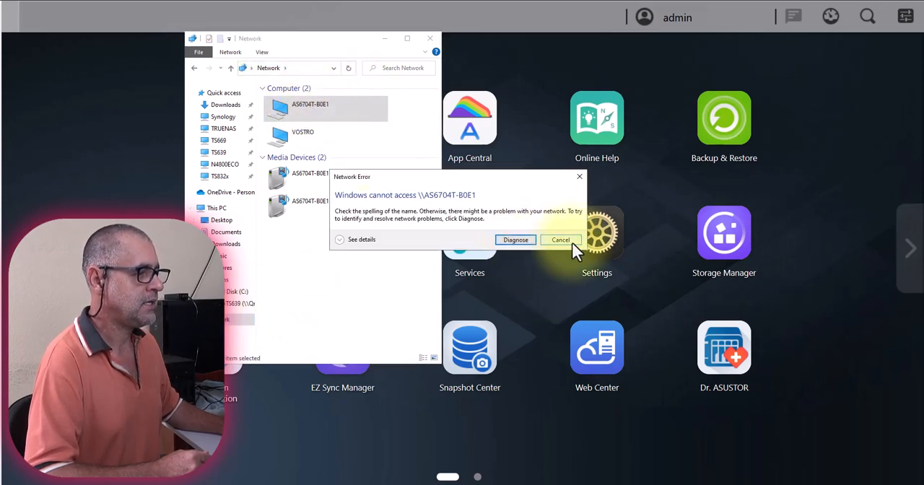
{"action": "left_click", "coordinate": [575, 241]}
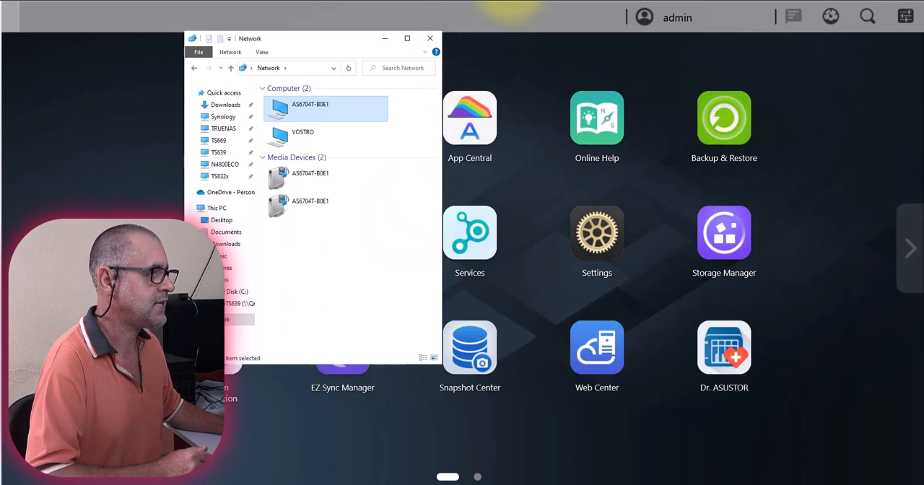
Connect to the NAS by its network address \\192.168.0.118, signing in as admin with the account password.
{"action": "left_click", "coordinate": [302, 72]}
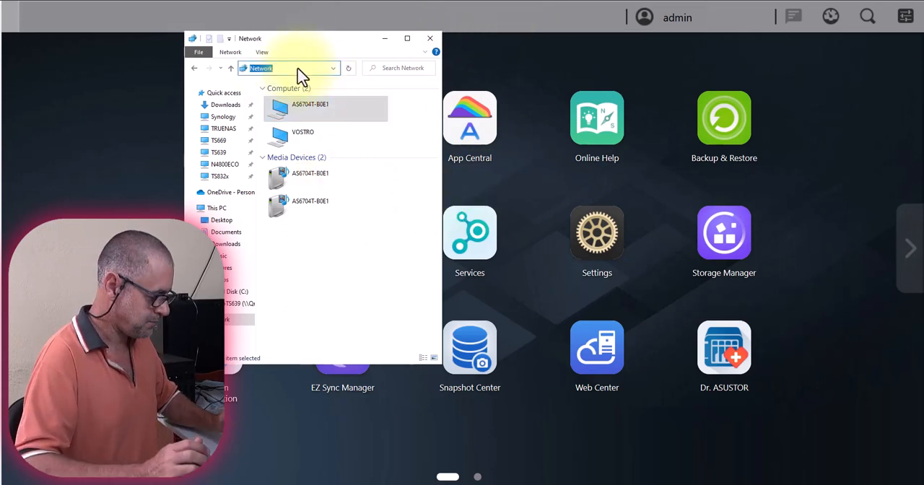
{"action": "type", "text": "\\"}
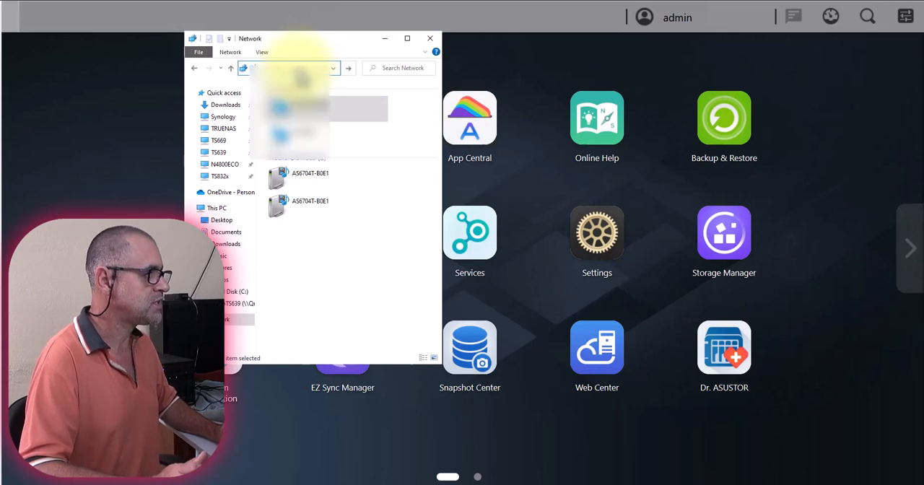
{"action": "type", "text": "\\"}
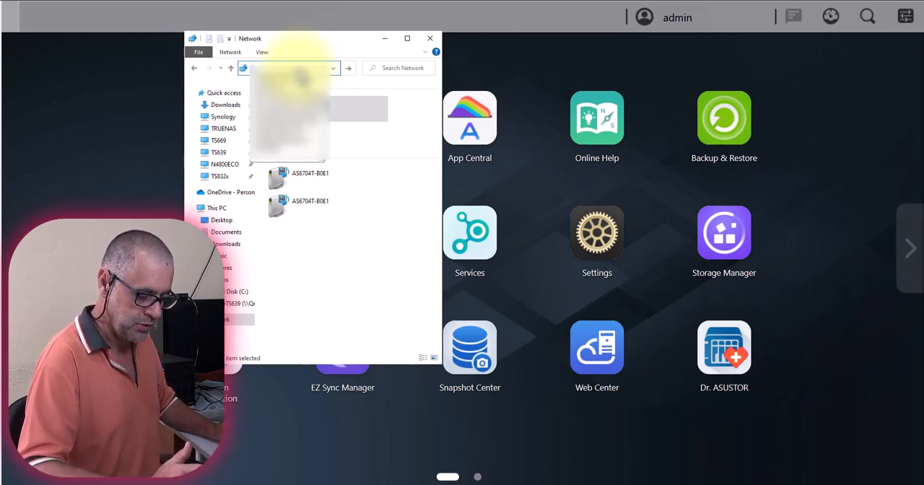
{"action": "type", "text": "1"}
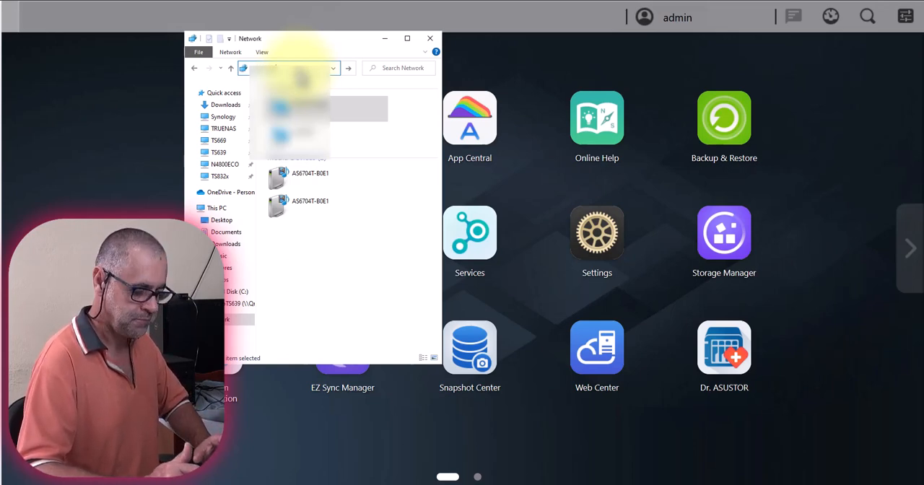
{"action": "key", "text": "Return"}
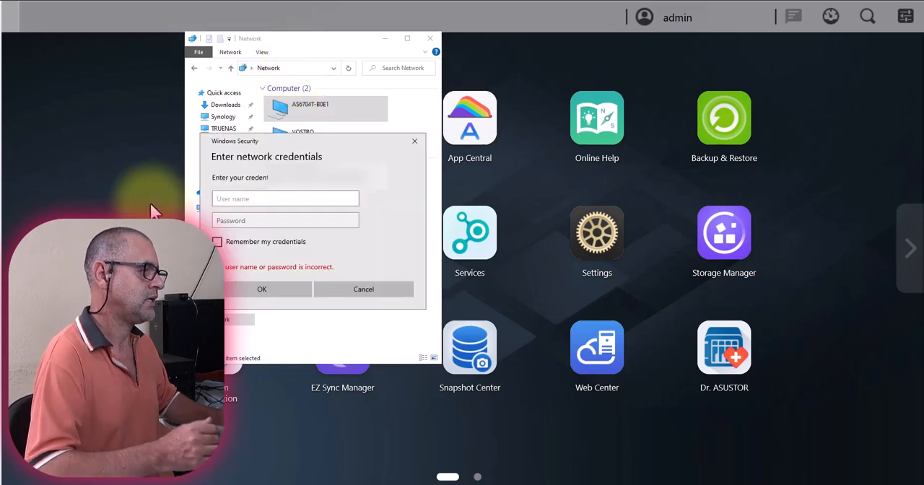
{"action": "type", "text": "admin"}
{"action": "key", "text": "Tab"}
{"action": "type", "text": "a"}
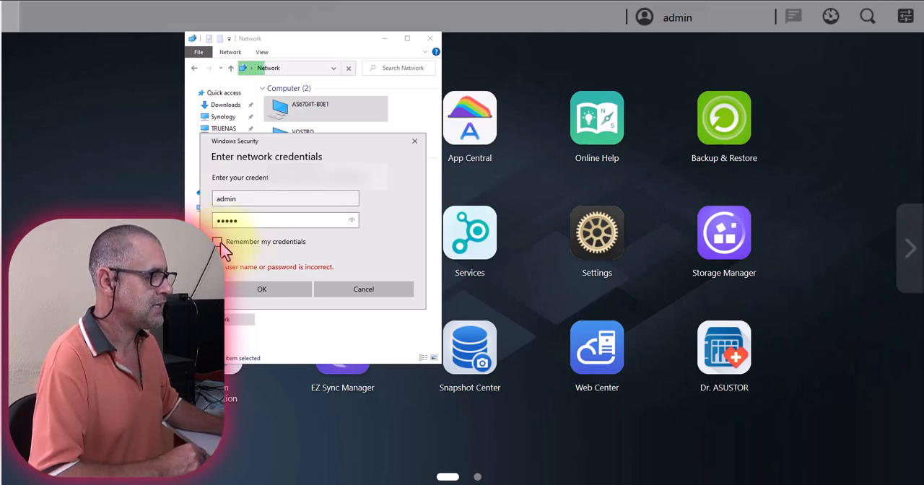
{"action": "left_click", "coordinate": [267, 291]}
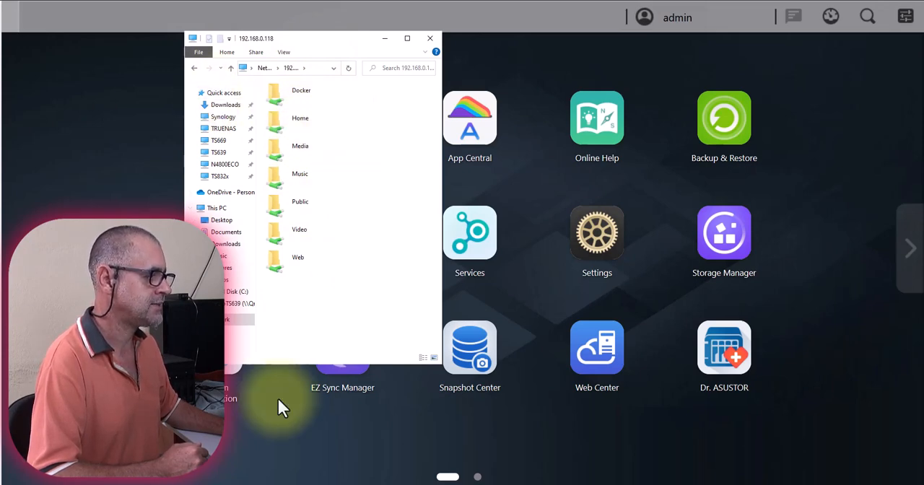
Return to the network list and open the AS6704T-B0E1 computer, signing in as admin with the account password.
{"action": "left_click", "coordinate": [225, 321]}
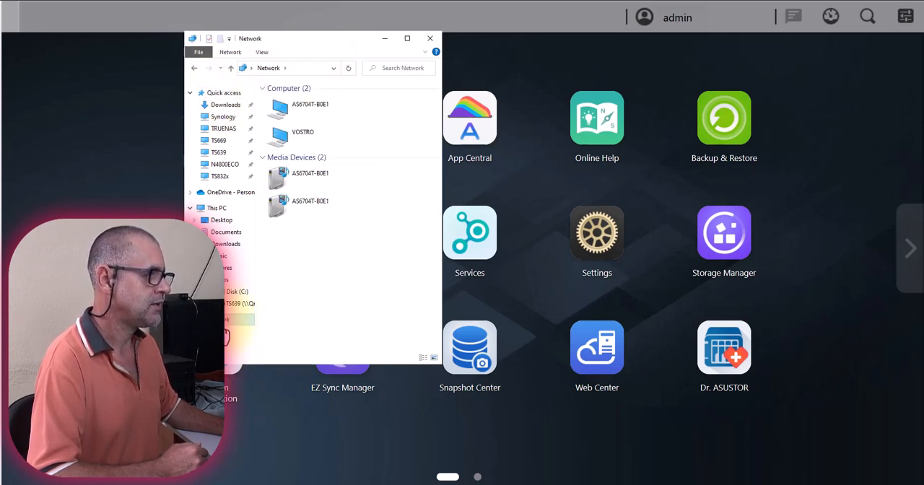
{"action": "left_click", "coordinate": [308, 118]}
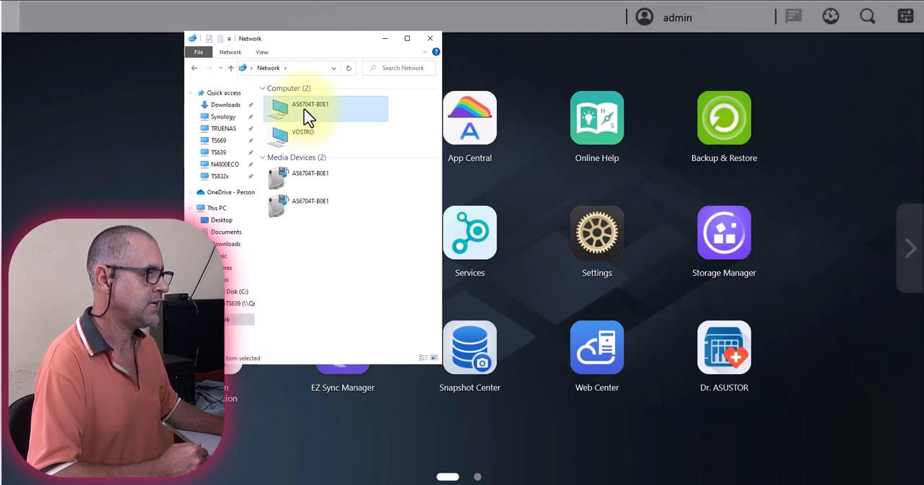
{"action": "double_click", "coordinate": [309, 117]}
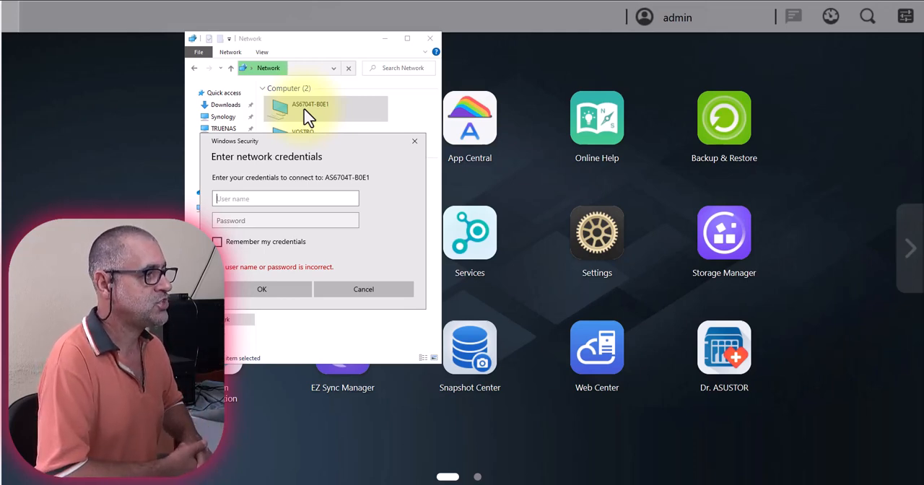
{"action": "type", "text": "admin"}
{"action": "key", "text": "Tab"}
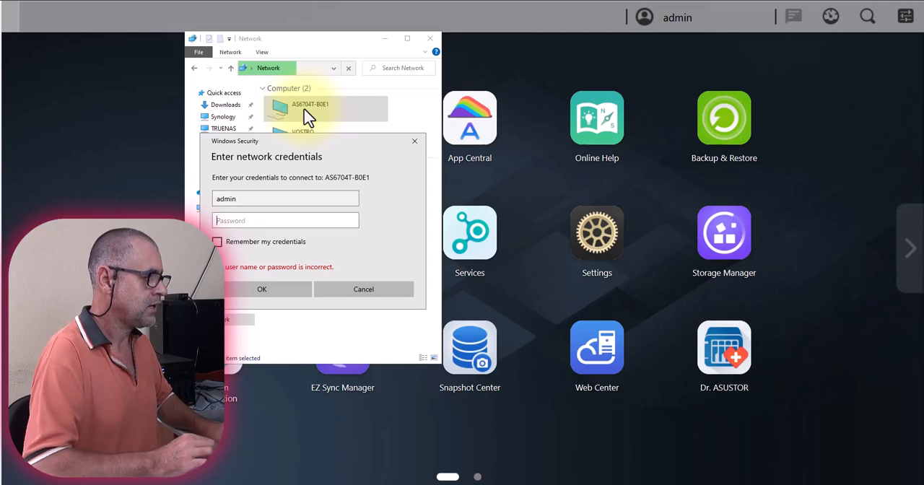
{"action": "type", "text": "•••••"}
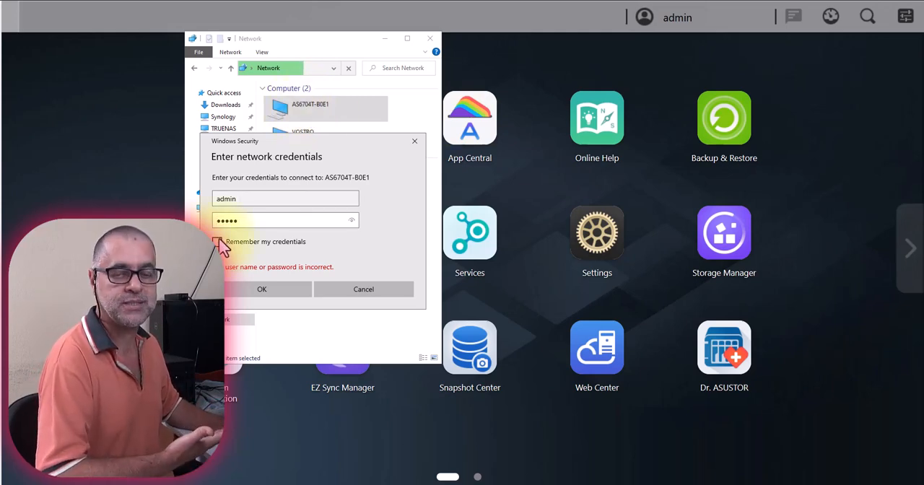
{"action": "left_click", "coordinate": [274, 297]}
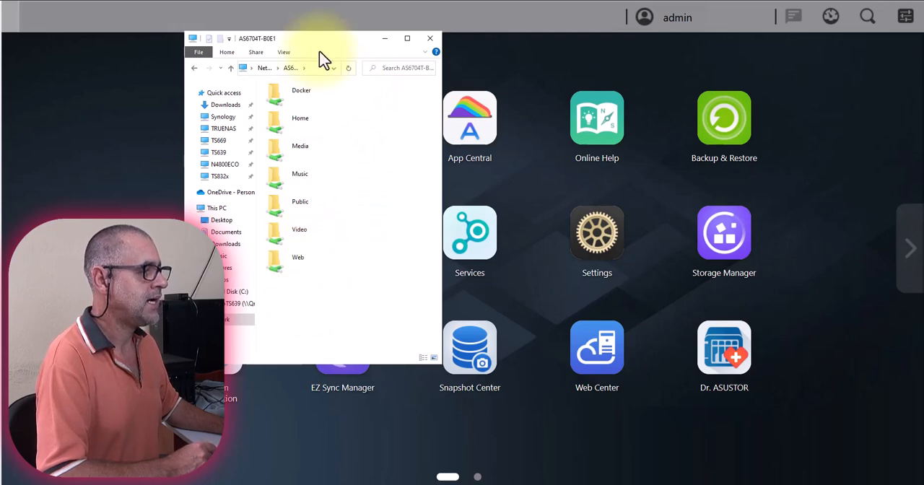
Return to the network list, review the actions available for AS6704T-B0E1, and put the Windows File Explorer window away.
{"action": "left_click", "coordinate": [225, 320]}
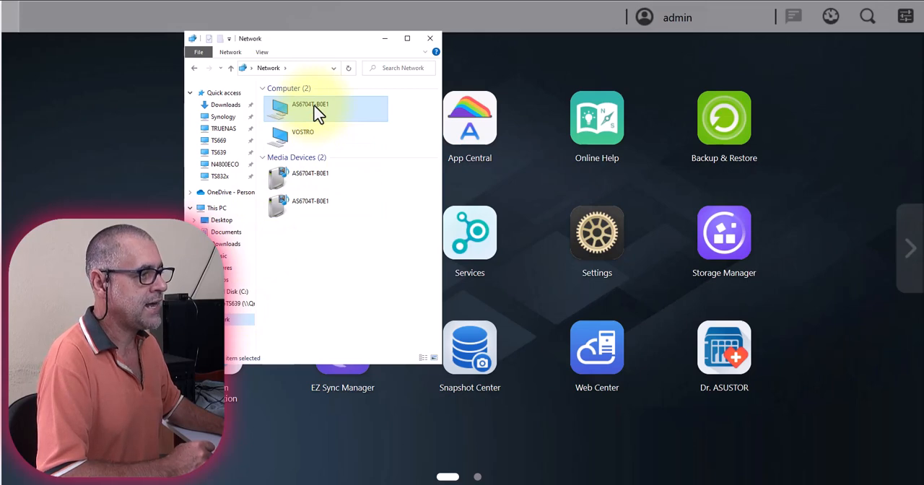
{"action": "right_click", "coordinate": [316, 114]}
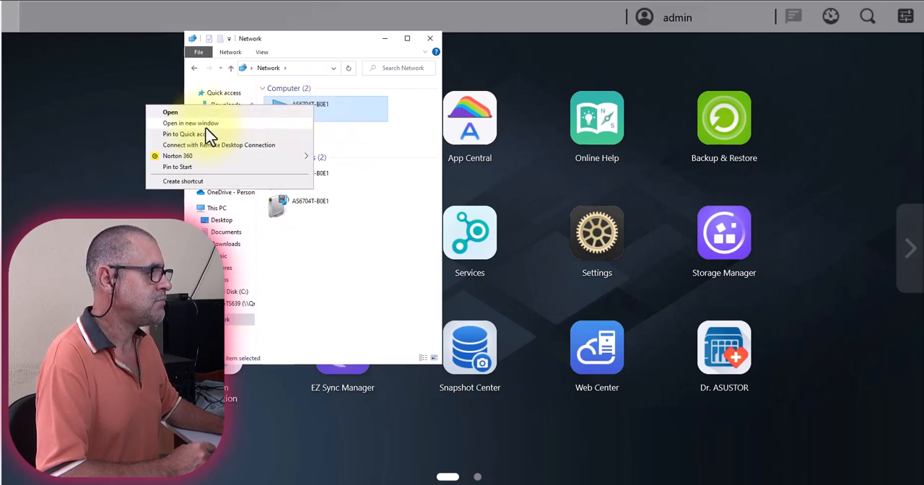
{"action": "left_click", "coordinate": [365, 298]}
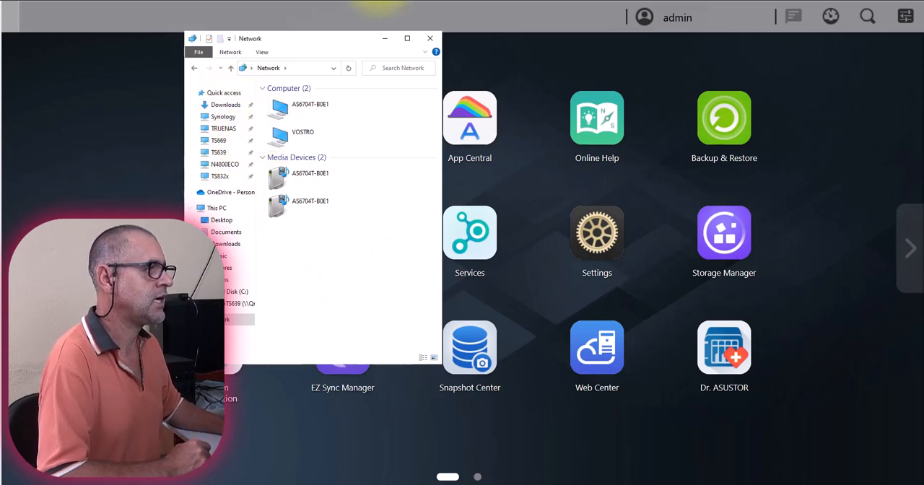
{"action": "left_click", "coordinate": [384, 1]}
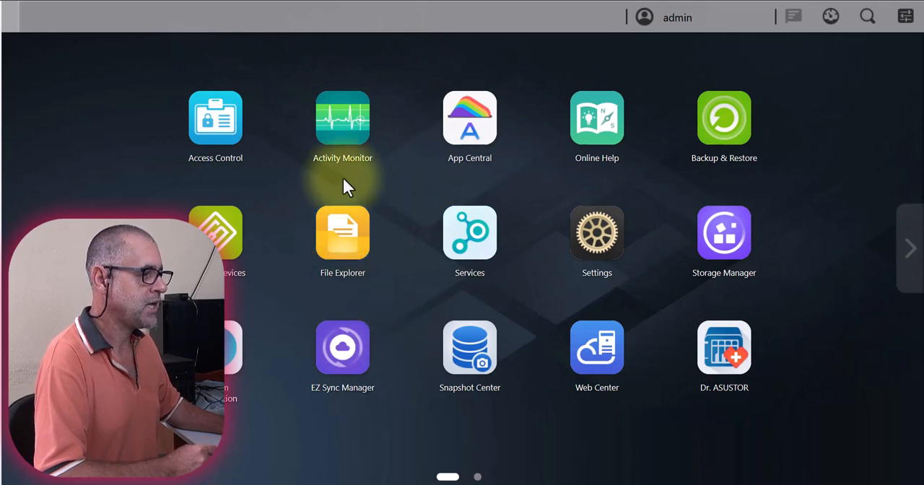
Start a new shared folder from the ADM File Explorer, naming it AsustorStorage and placing it on Volume 1.
{"action": "left_click", "coordinate": [345, 250]}
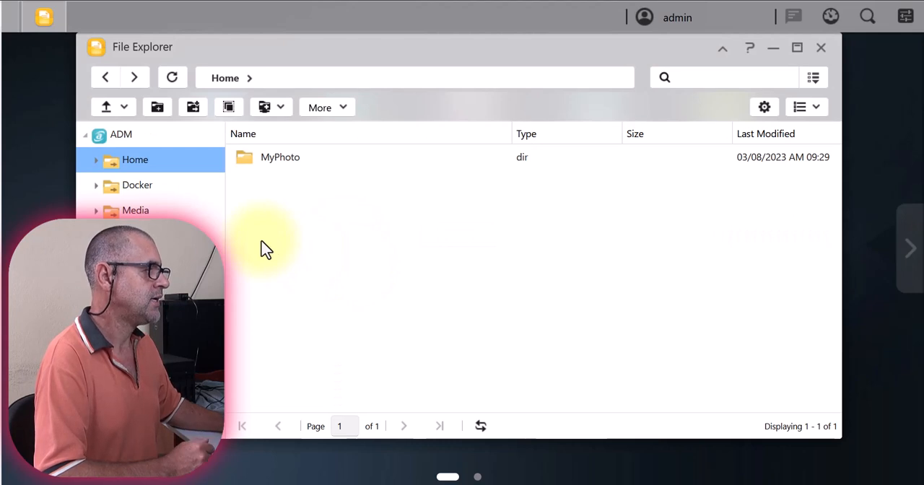
{"action": "left_click", "coordinate": [193, 112]}
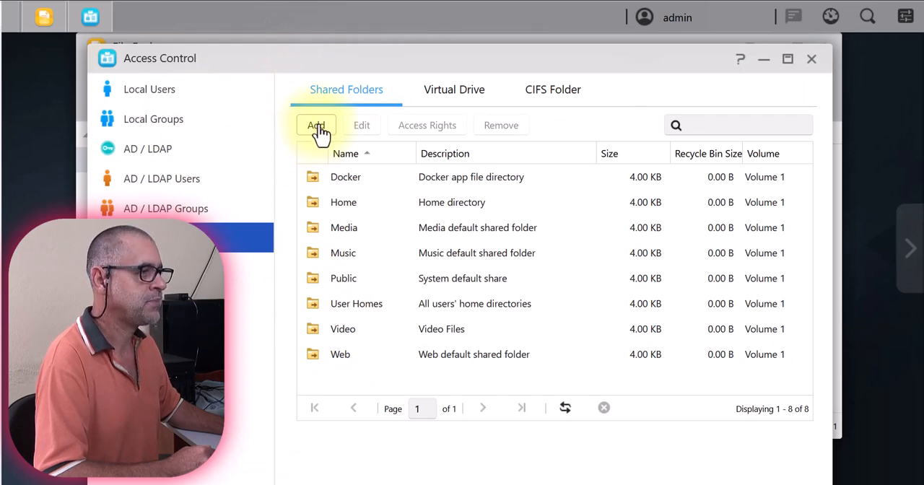
{"action": "left_click", "coordinate": [318, 128]}
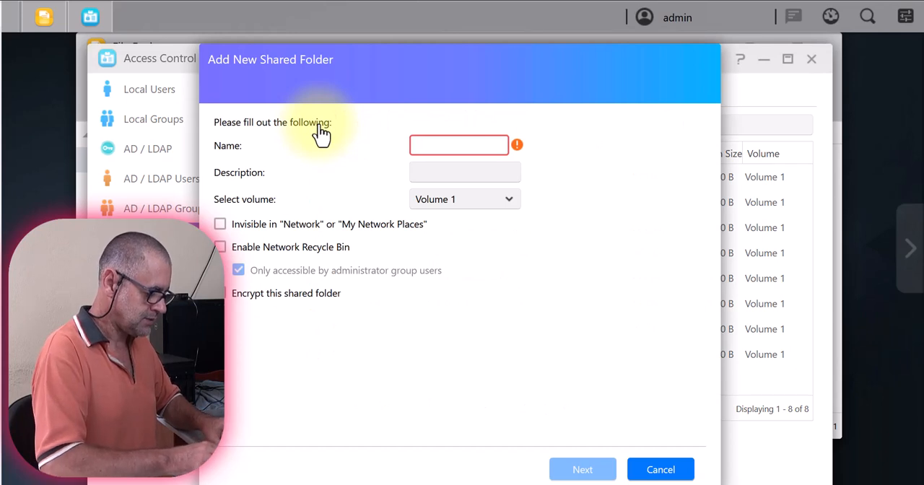
{"action": "type", "text": "Asustor"}
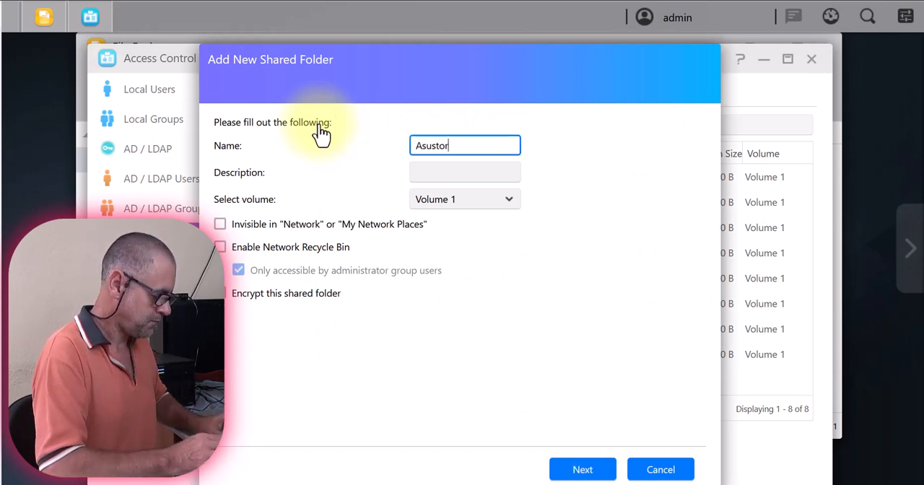
{"action": "type", "text": "Storage"}
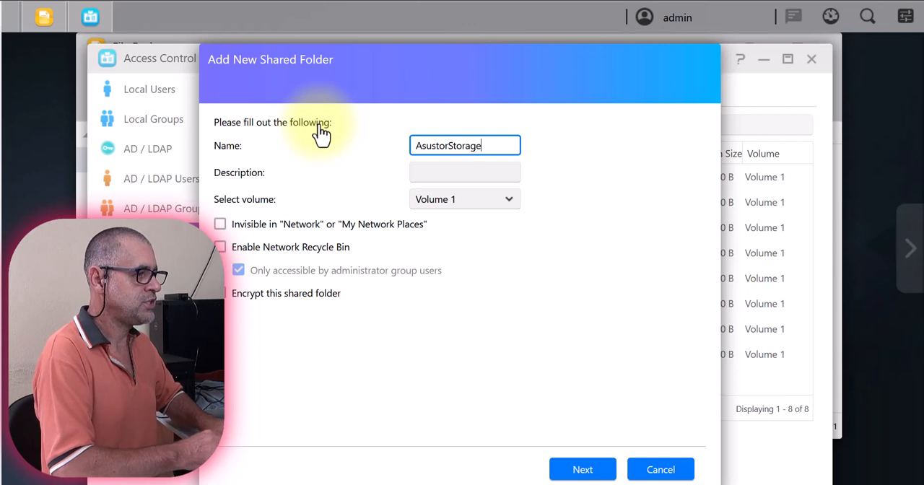
{"action": "left_click", "coordinate": [510, 208]}
{"action": "left_click", "coordinate": [511, 210]}
{"action": "left_click", "coordinate": [508, 210]}
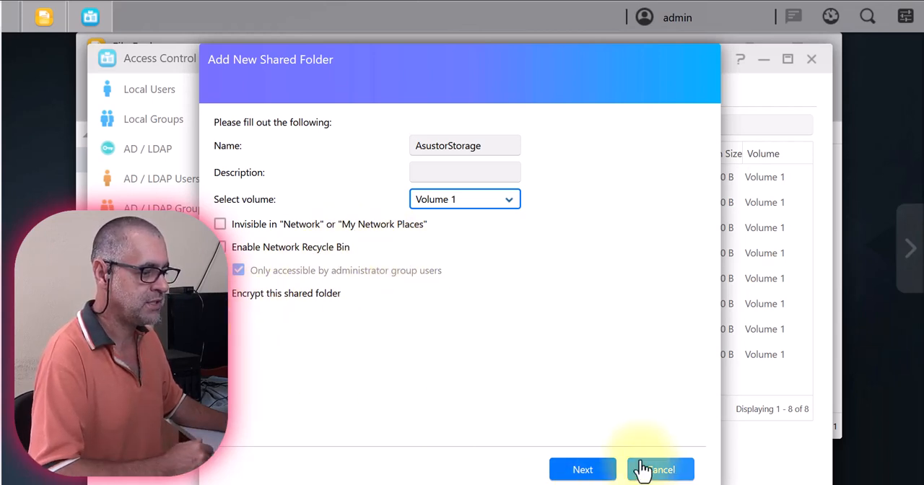
Create the shared folder with read-only access for all users and read & write for administrators, and close Access Control.
{"action": "left_click", "coordinate": [580, 470]}
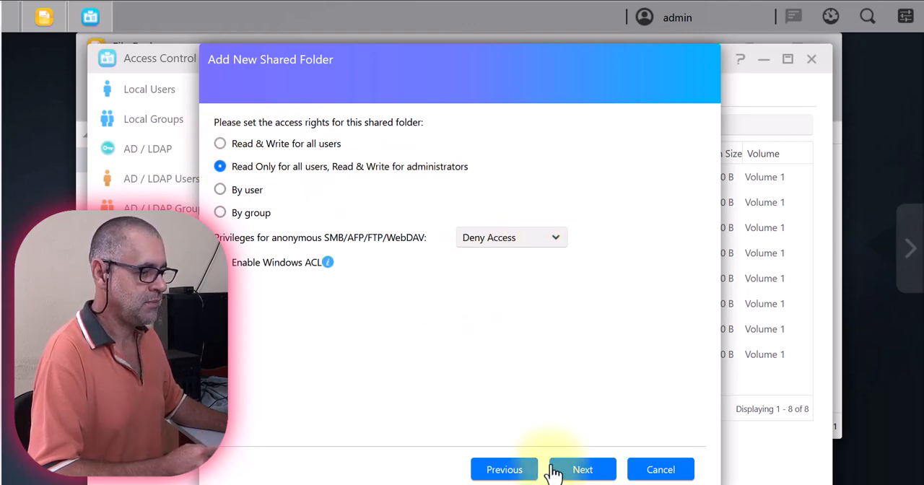
{"action": "left_click", "coordinate": [586, 473]}
{"action": "left_click", "coordinate": [578, 470]}
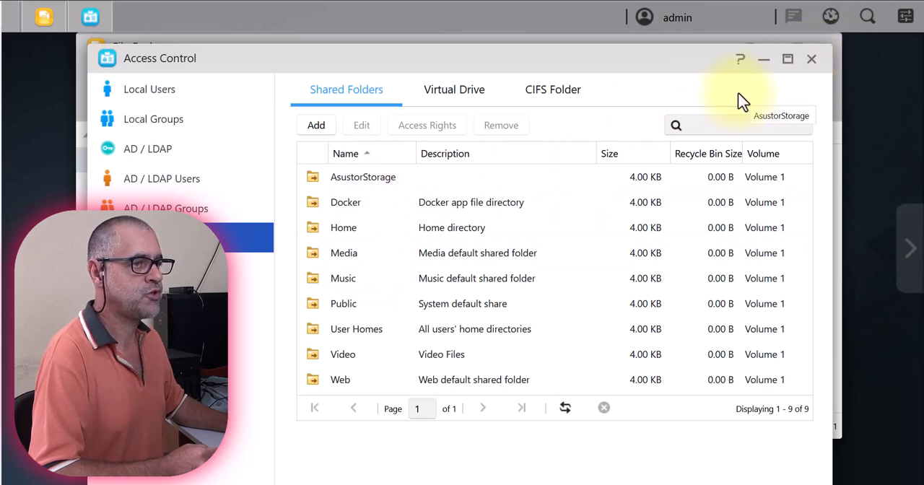
{"action": "left_click", "coordinate": [811, 58]}
Switch to Windows File Explorer and open the AsustorStorage share on the AS6704T-B0E1 computer.
{"action": "key", "text": "alt+Tab"}
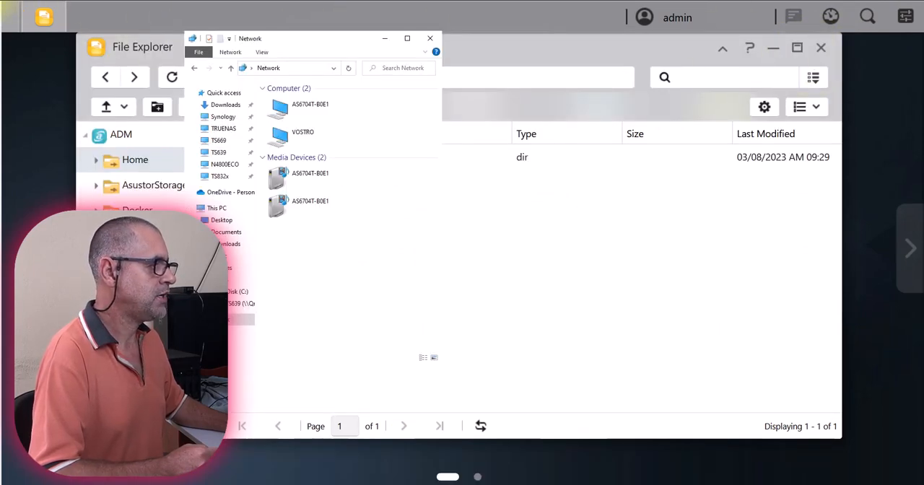
{"action": "double_click", "coordinate": [320, 109]}
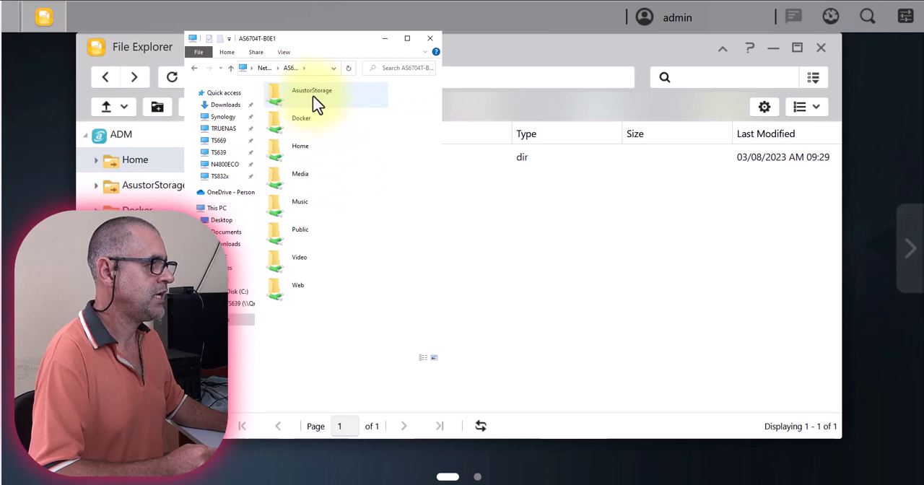
{"action": "left_click", "coordinate": [316, 104]}
{"action": "double_click", "coordinate": [316, 104]}
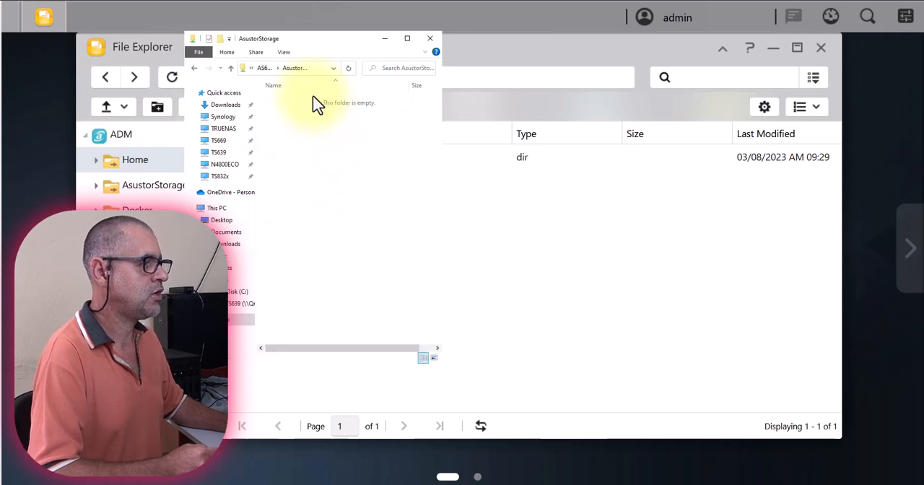
Create a new folder inside the AsustorStorage share, and close both the Windows and the ADM file explorer windows.
{"action": "right_click", "coordinate": [315, 176]}
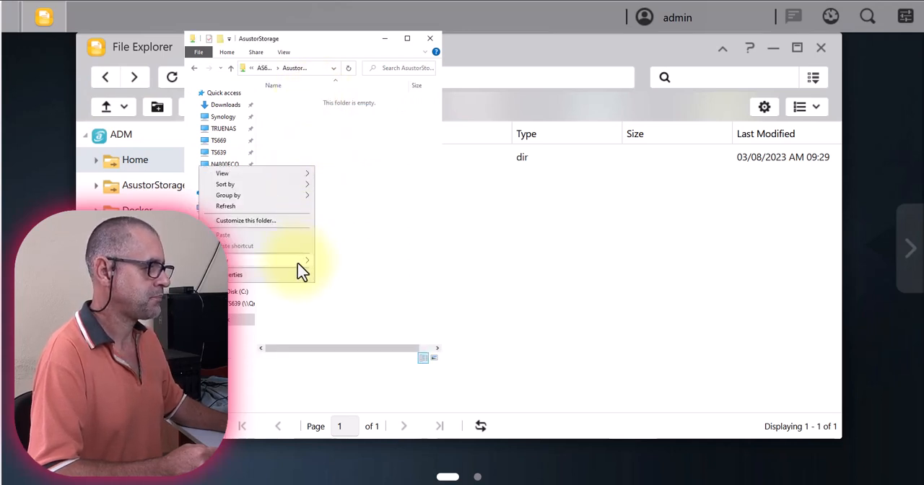
{"action": "mouse_move", "coordinate": [297, 262]}
{"action": "left_click", "coordinate": [333, 266]}
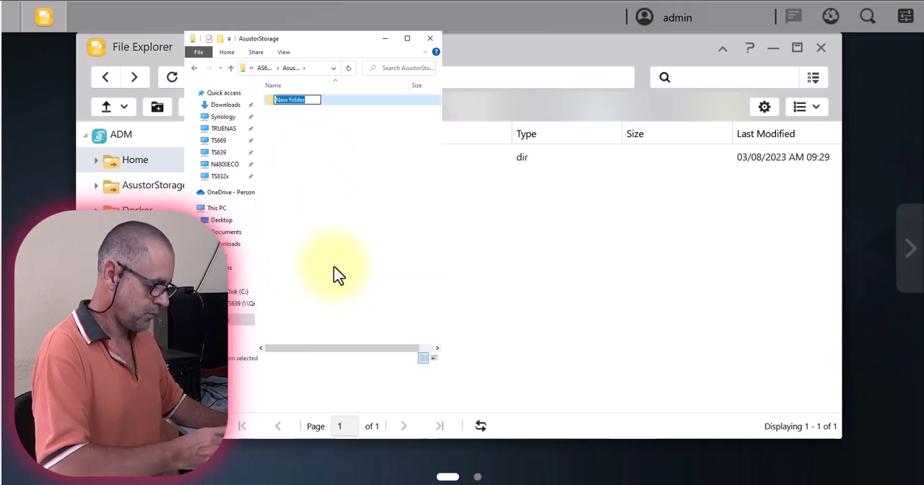
{"action": "key", "text": "Return"}
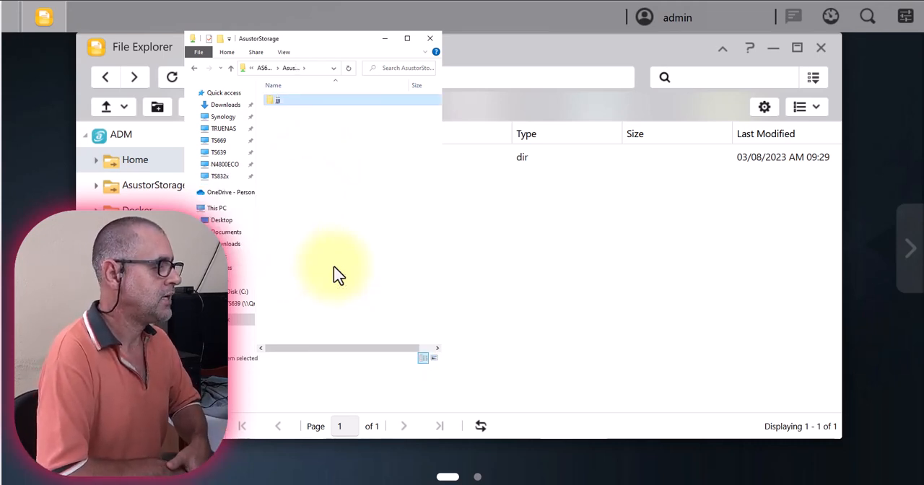
{"action": "left_click", "coordinate": [430, 38]}
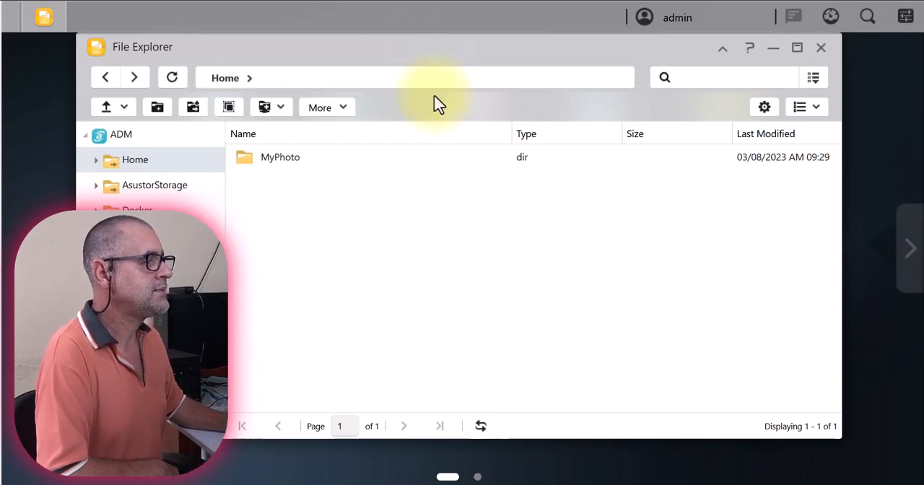
{"action": "left_click", "coordinate": [821, 47]}
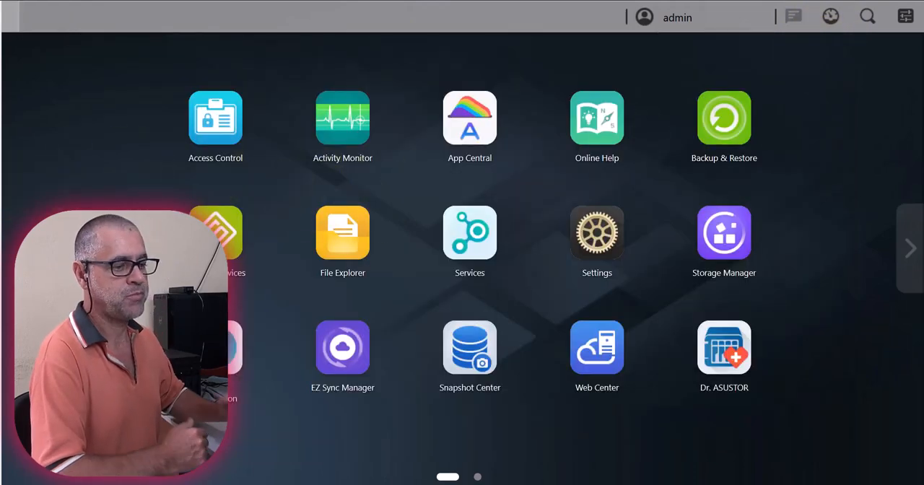